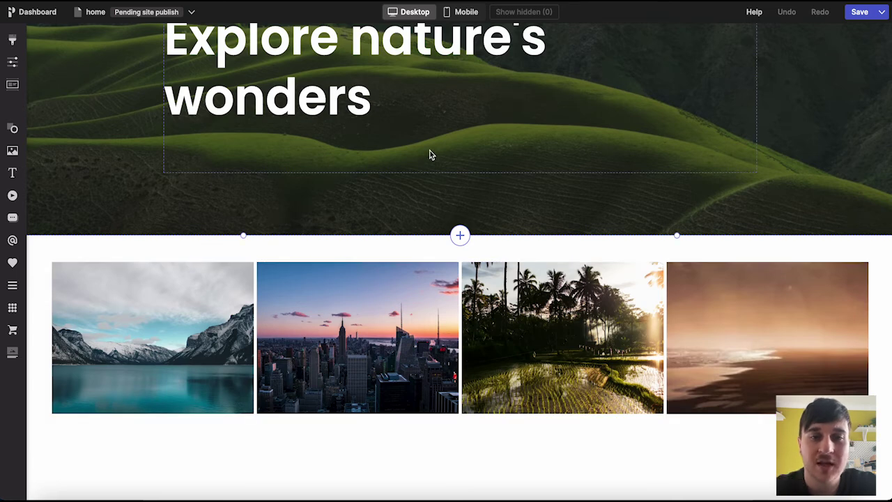
# Step: Clear the koda logo and navigation menu from the site header and open the header's settings, dismissing the editing tour
pyautogui.scroll(-10, 429, 155)
pyautogui.scroll(20, 429, 154)
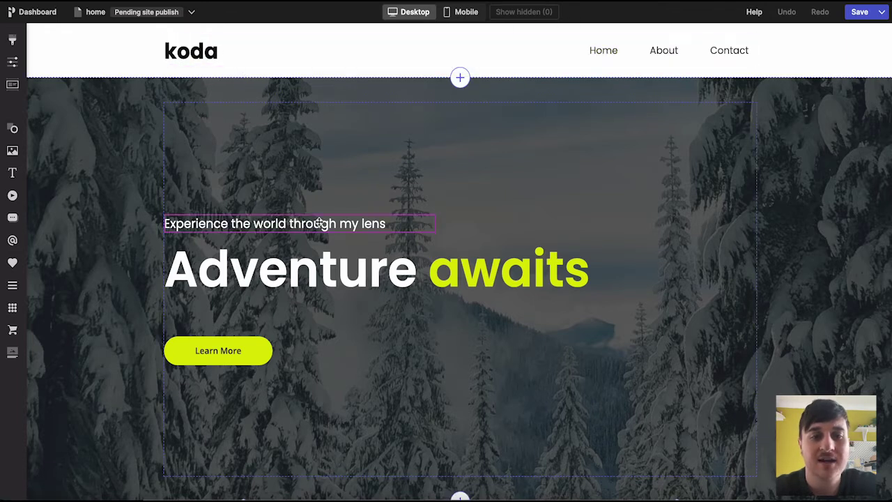
pyautogui.click(221, 50)
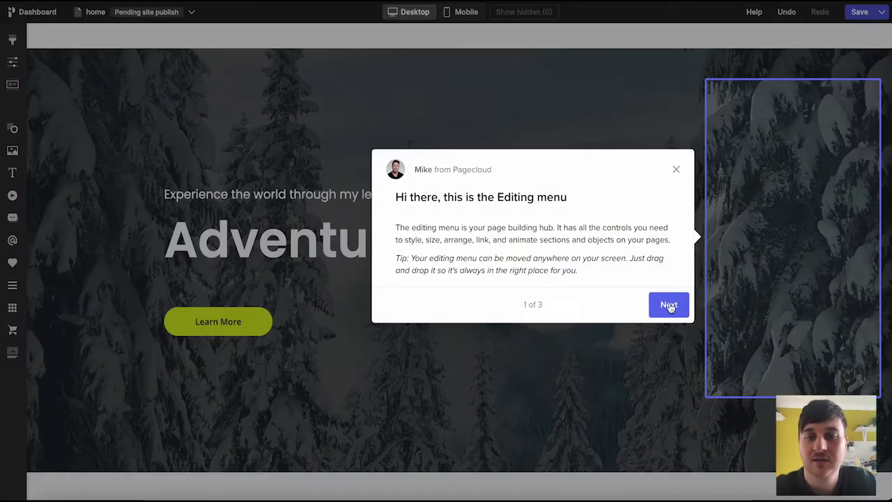
pyautogui.click(669, 307)
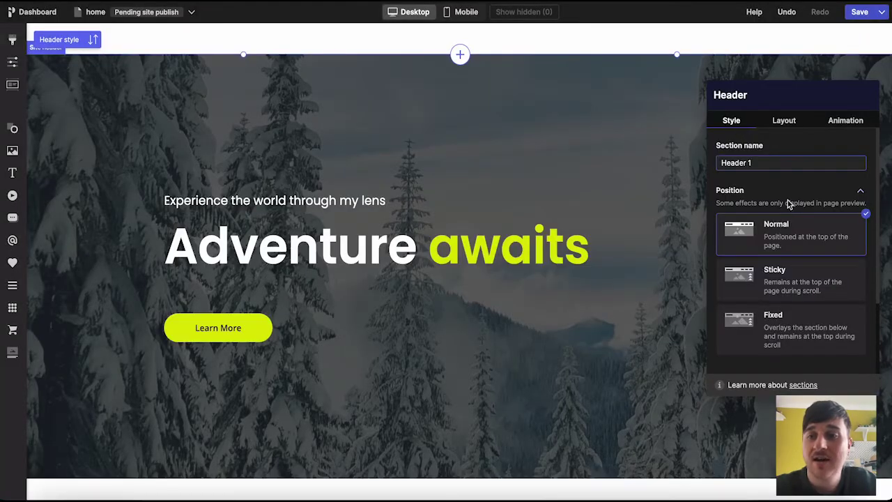
# Step: Rename the header section to Test and set its position to Fixed
pyautogui.press('BackSpace')
pyautogui.press('BackSpace')
pyautogui.press('BackSpace')
pyautogui.press('BackSpace')
pyautogui.write('Test')
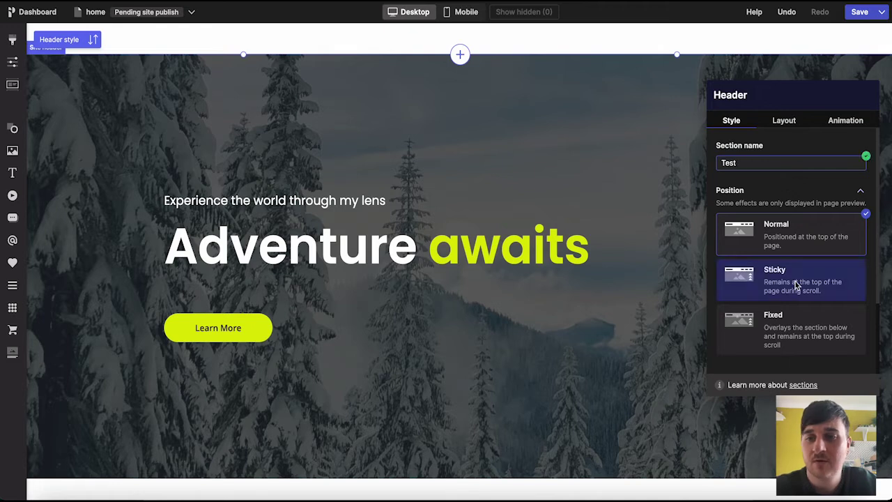
pyautogui.click(800, 281)
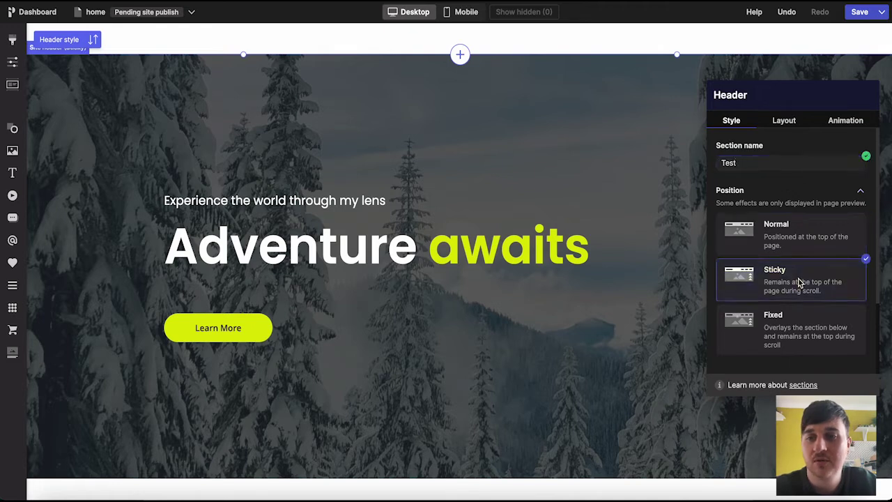
pyautogui.click(800, 325)
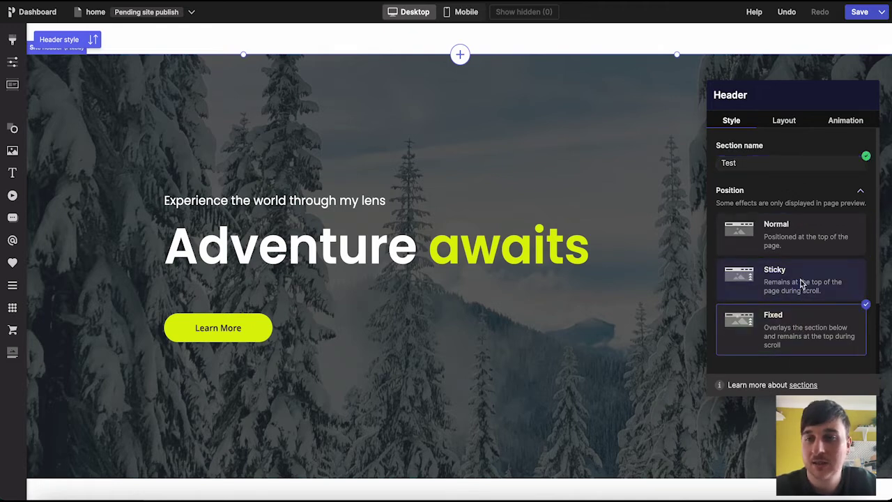
# Step: Set the header's background to the custom colour rgb(234, 117, 117)
pyautogui.scroll(-2, 802, 284)
pyautogui.click(852, 286)
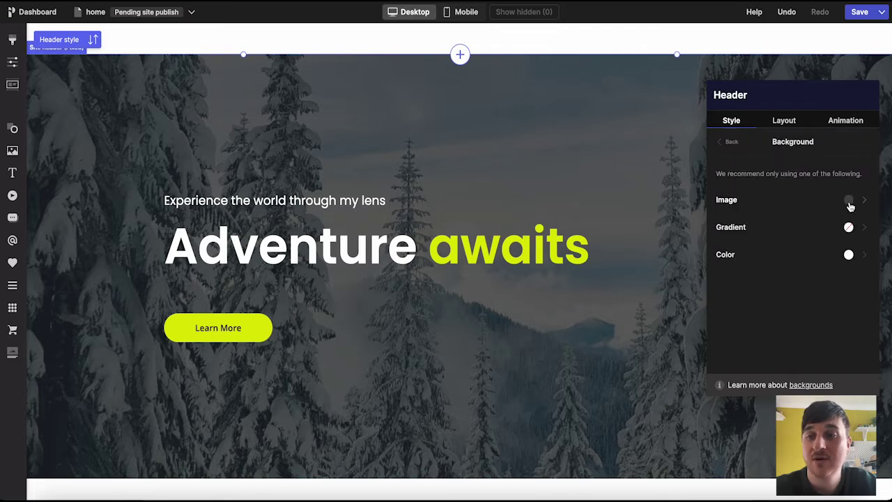
pyautogui.click(851, 255)
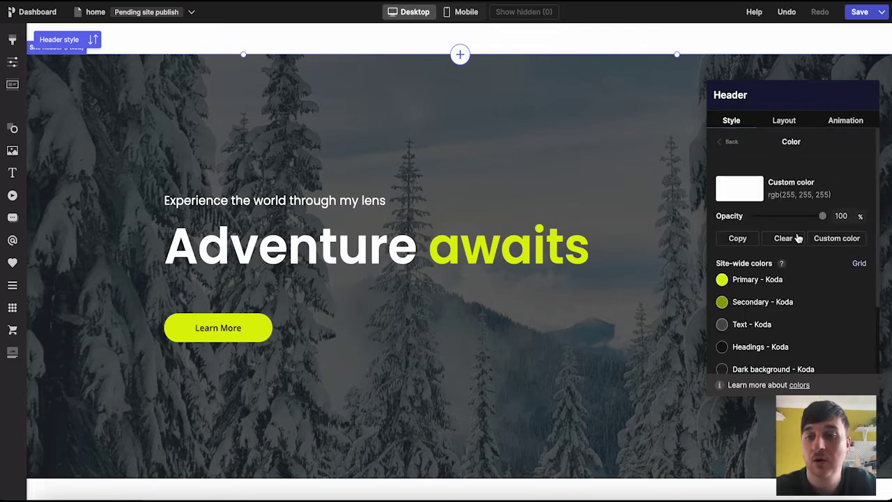
pyautogui.click(744, 189)
pyautogui.moveTo(719, 284)
pyautogui.mouseDown()
pyautogui.moveTo(720, 349)
pyautogui.moveTo(709, 235)
pyautogui.moveTo(689, 239)
pyautogui.mouseUp()
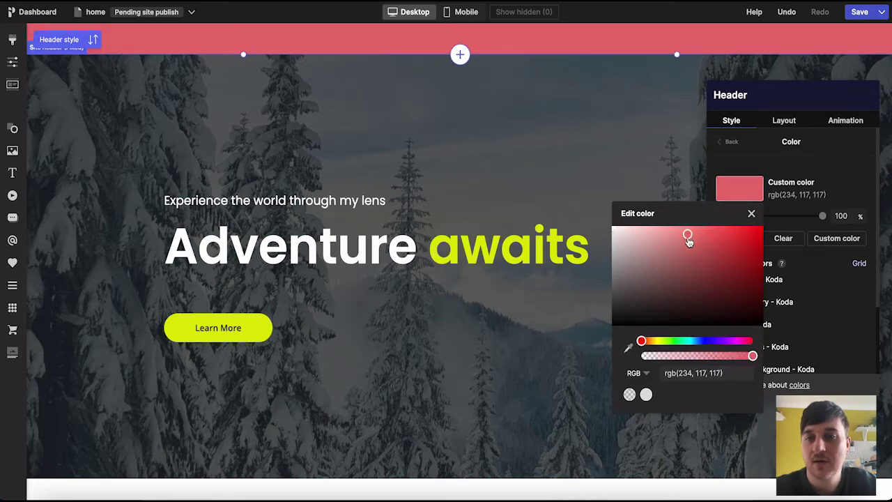
pyautogui.click(837, 173)
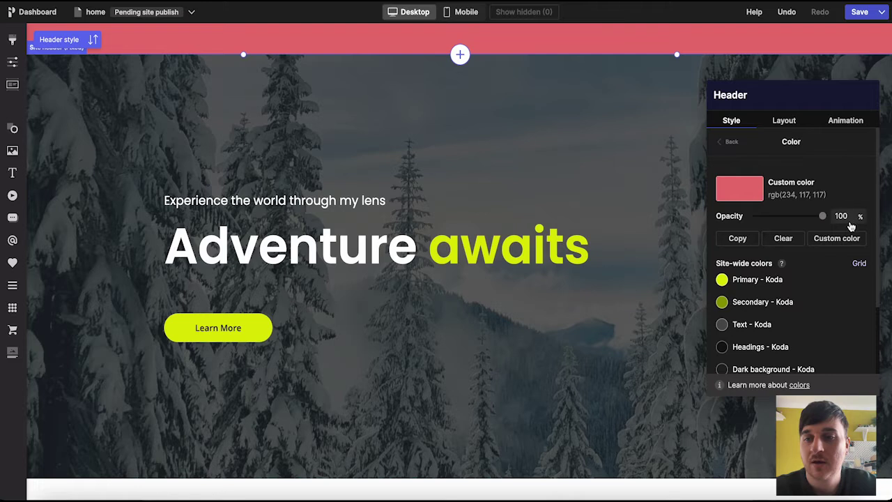
pyautogui.scroll(-1, 850, 223)
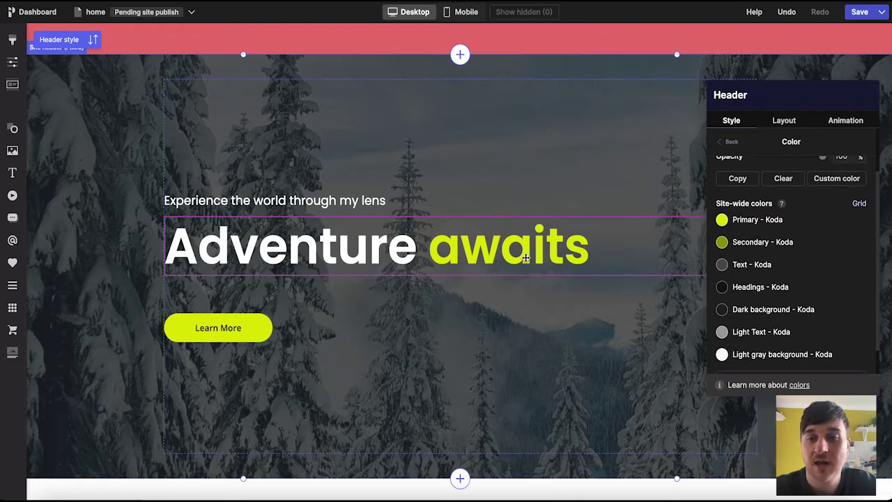
pyautogui.scroll(-1, 729, 255)
pyautogui.scroll(2, 730, 259)
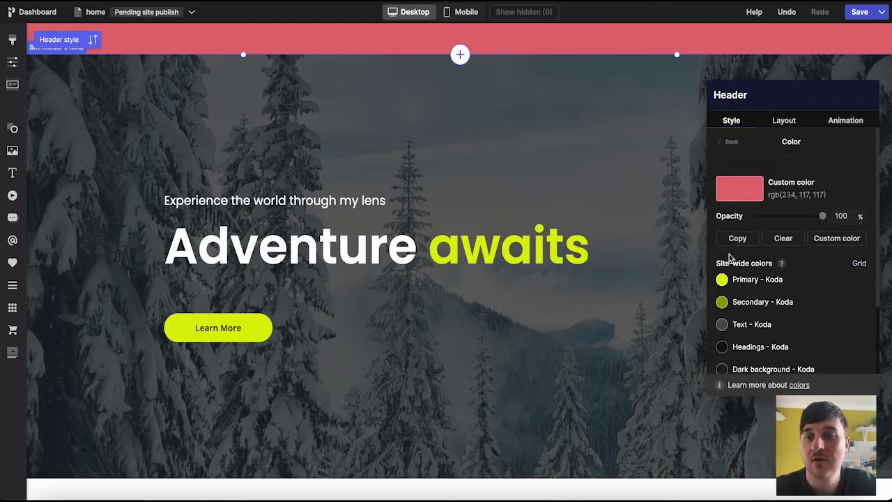
# Step: Enable a header border in the Solid style with a thickness of 1 px, trying Dashed and Dotted first
pyautogui.click(727, 142)
pyautogui.click(855, 309)
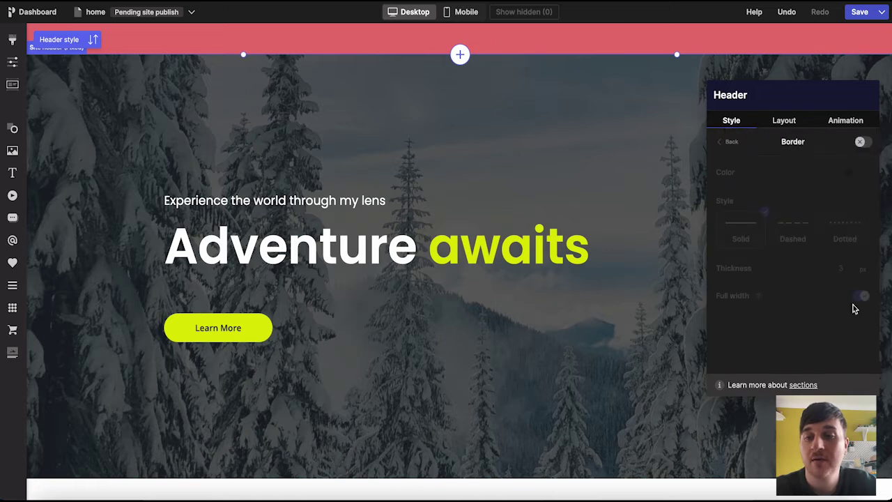
pyautogui.click(861, 142)
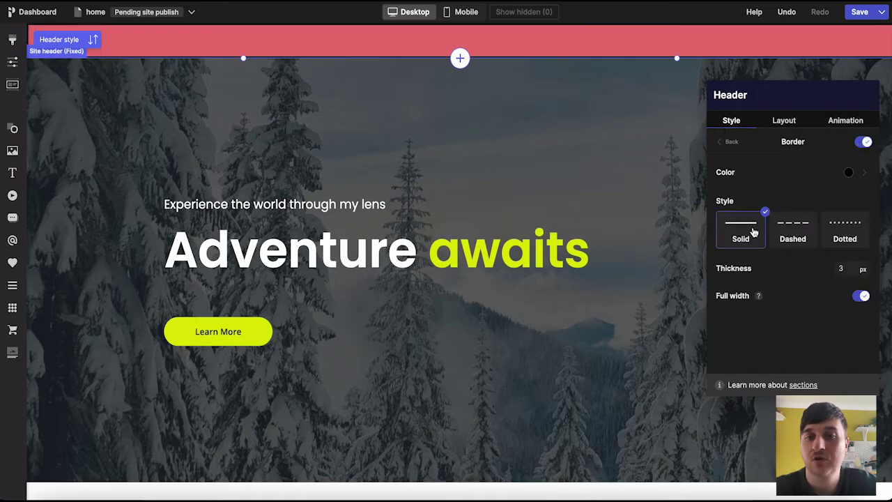
pyautogui.click(792, 234)
pyautogui.click(842, 230)
pyautogui.click(741, 237)
pyautogui.click(850, 272)
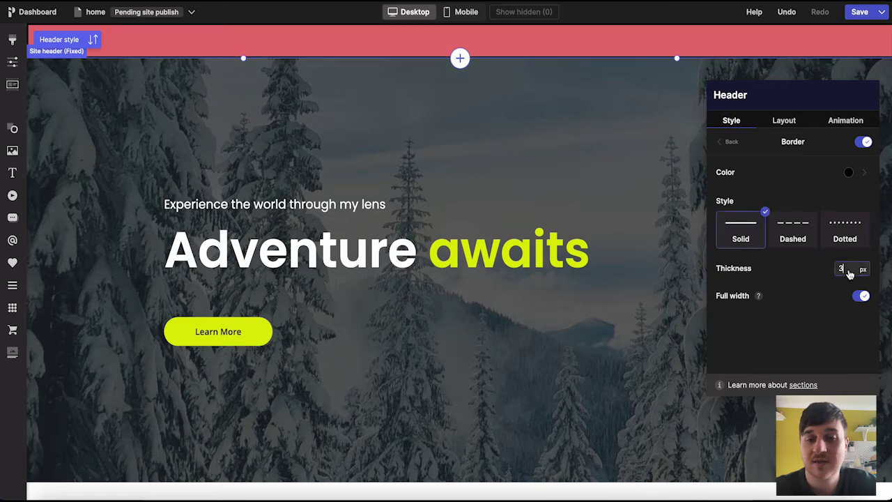
pyautogui.press('BackSpace')
pyautogui.write('1')
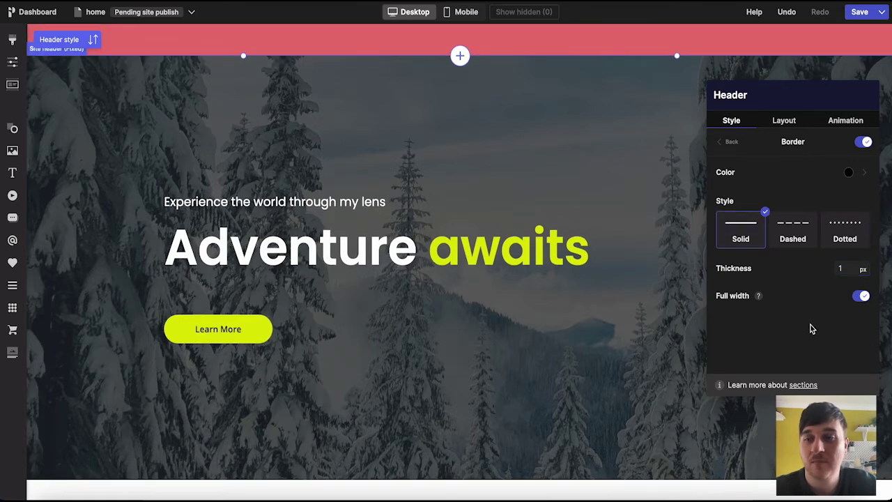
# Step: Try the header border without full width and try adjusting the header's padding
pyautogui.click(863, 297)
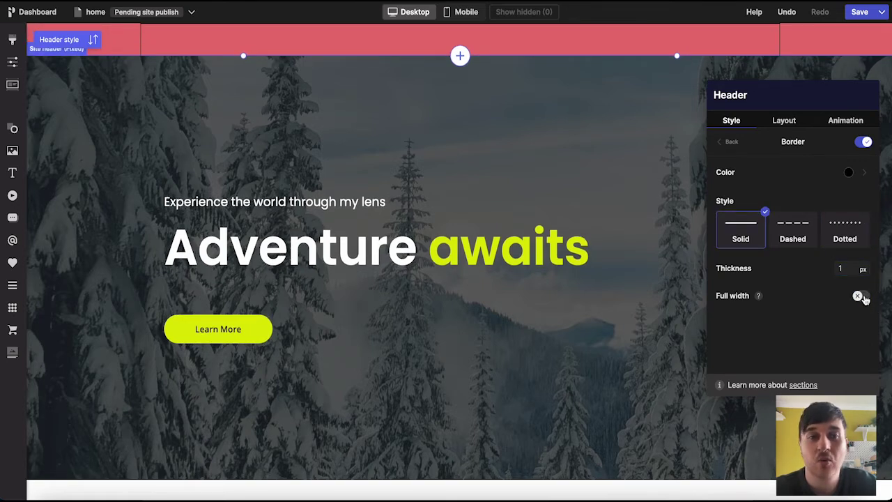
pyautogui.press('Escape')
pyautogui.moveTo(782, 353)
pyautogui.mouseDown()
pyautogui.moveTo(823, 353)
pyautogui.moveTo(778, 358)
pyautogui.mouseUp()
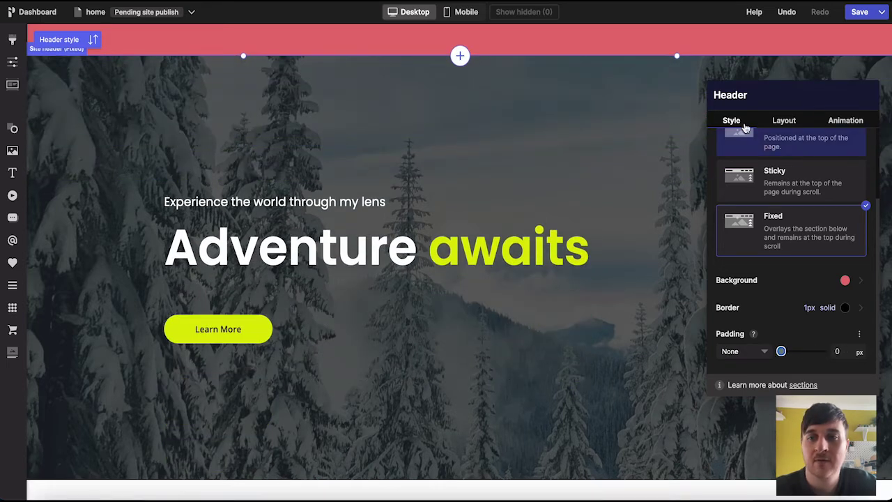
# Step: Try the Full height layout option on the header and return its height to Auto
pyautogui.click(784, 121)
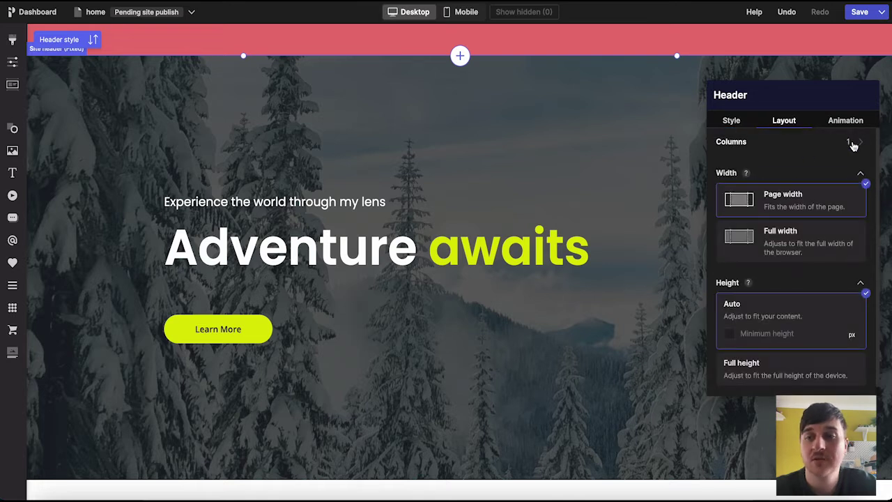
pyautogui.scroll(-1, 797, 175)
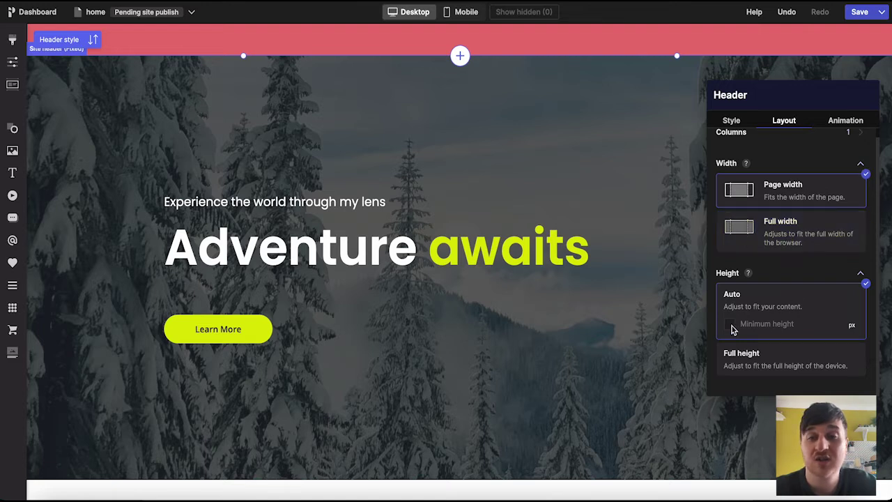
pyautogui.click(774, 363)
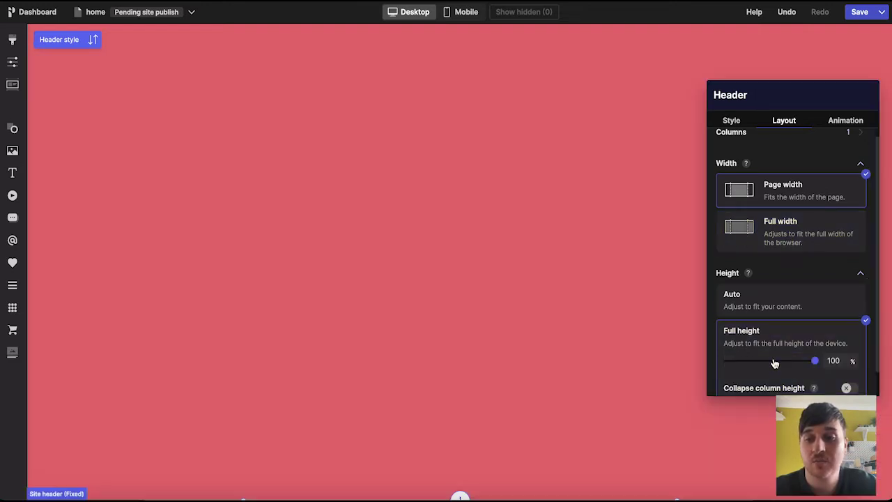
pyautogui.click(773, 302)
# Step: Preview the Slide in entrance animation on the header
pyautogui.click(845, 120)
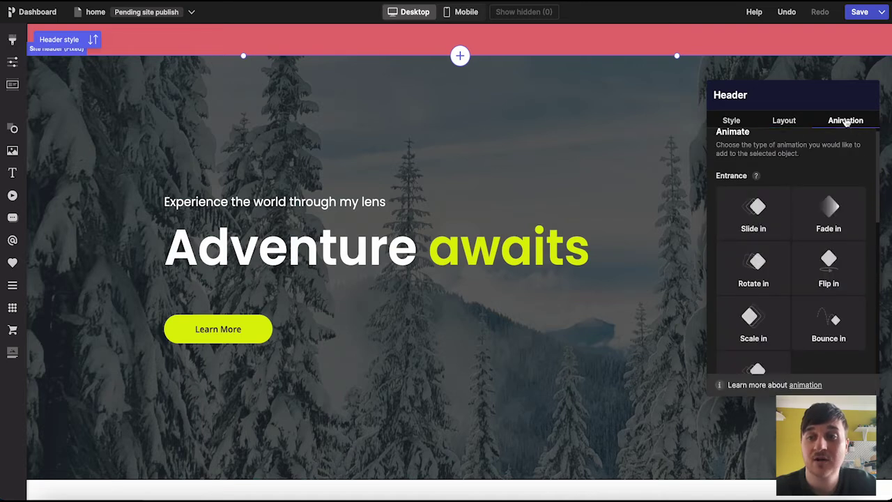
pyautogui.click(787, 203)
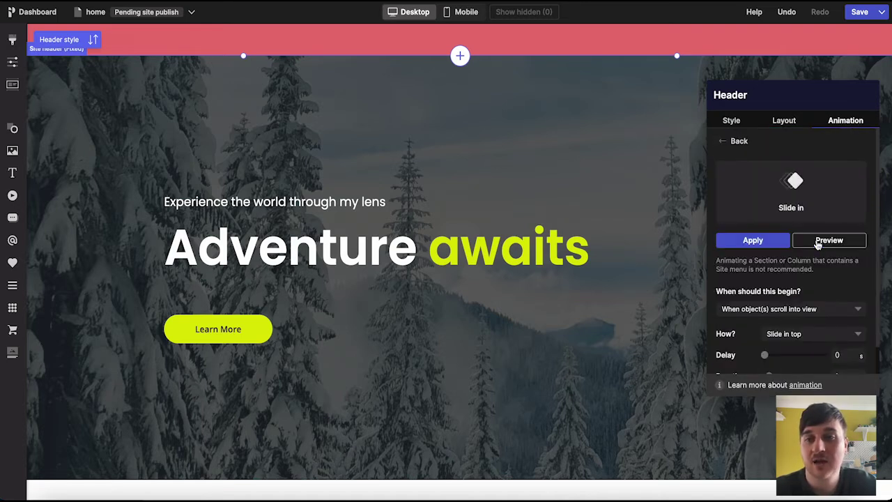
pyautogui.click(820, 241)
pyautogui.click(790, 202)
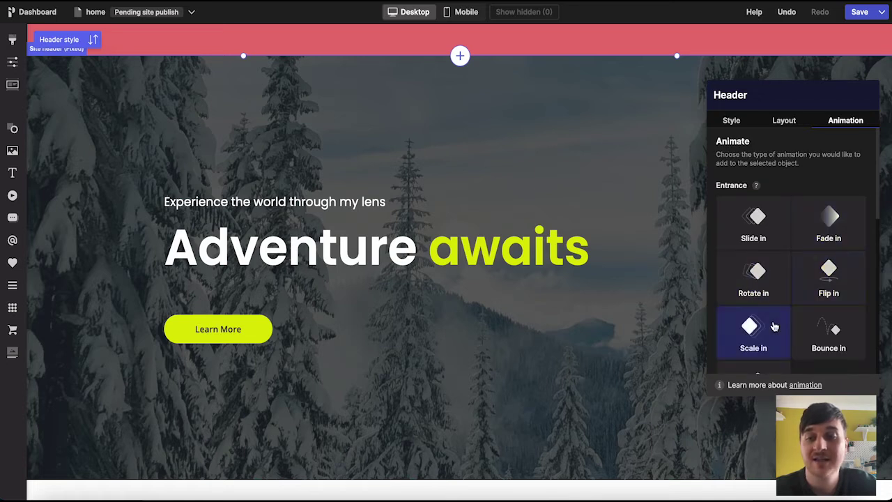
# Step: Apply the attention-seeking Fade animation to the header with a 1.25 s delay and 1.5 s duration
pyautogui.scroll(-2, 780, 323)
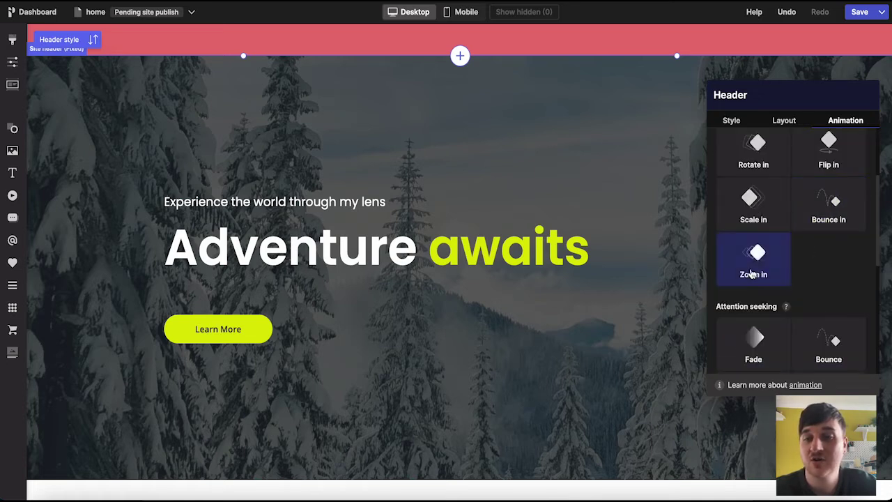
pyautogui.scroll(-2, 764, 265)
pyautogui.scroll(1, 781, 240)
pyautogui.scroll(-1, 793, 224)
pyautogui.click(757, 234)
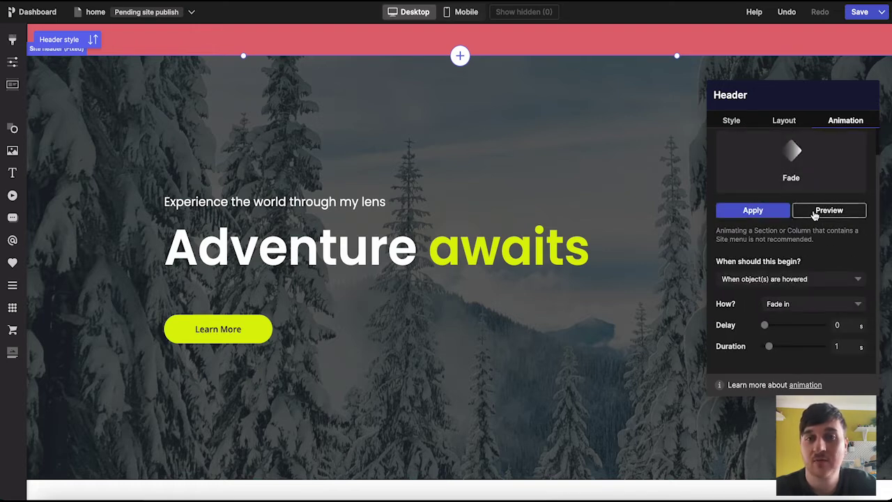
pyautogui.click(814, 215)
pyautogui.moveTo(766, 325); pyautogui.dragTo(773, 346)
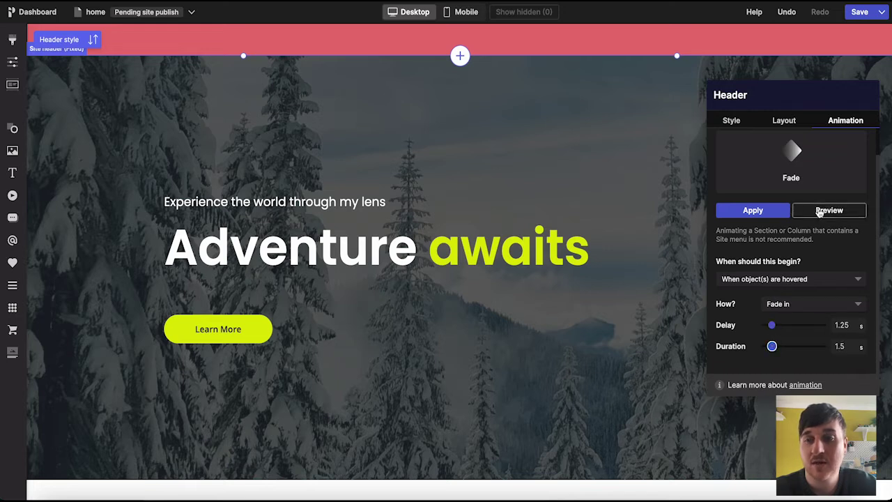
pyautogui.click(770, 214)
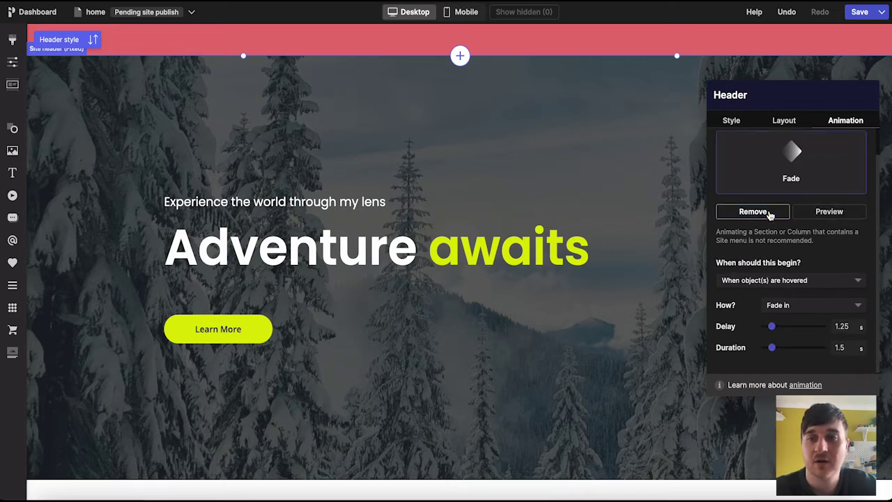
# Step: Lower the opacity of the "Experience the world through my lens" text to 69%
pyautogui.click(557, 40)
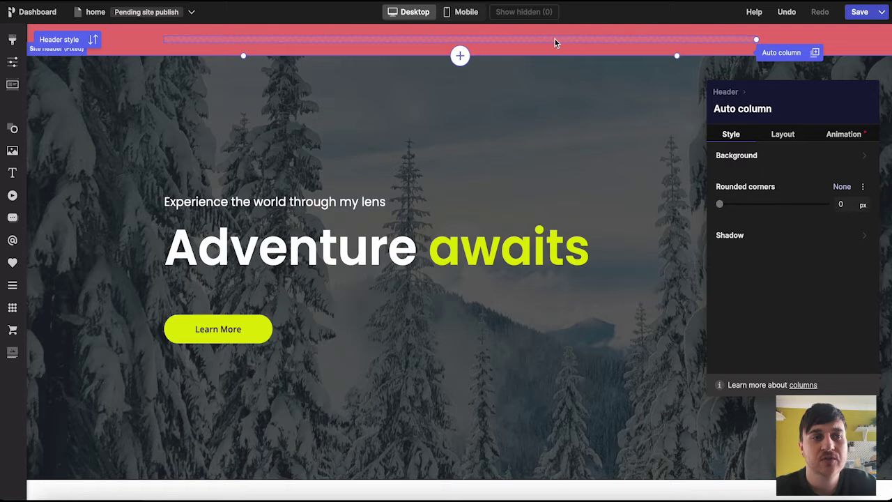
pyautogui.click(363, 202)
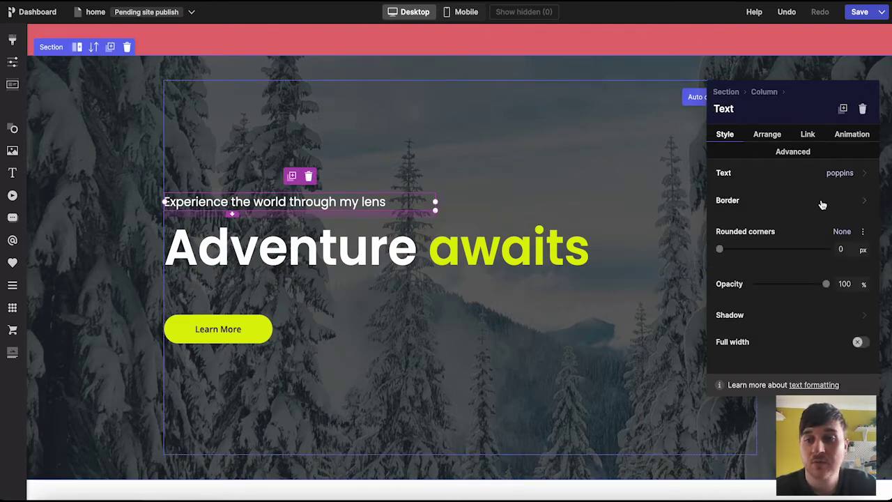
pyautogui.moveTo(720, 249)
pyautogui.mouseDown()
pyautogui.moveTo(762, 249)
pyautogui.moveTo(718, 249)
pyautogui.mouseUp()
pyautogui.moveTo(829, 285); pyautogui.dragTo(804, 284)
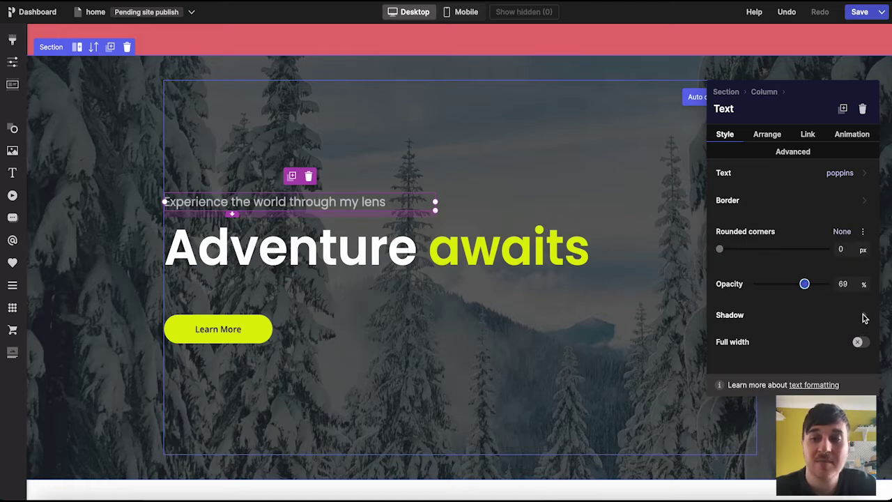
# Step: Examine the arrangement and link settings of the "Experience the world through my lens" text
pyautogui.click(766, 135)
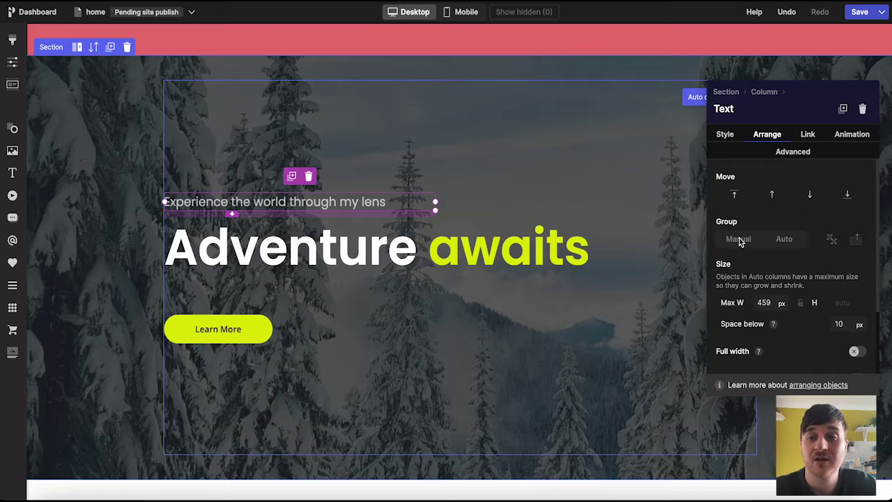
pyautogui.scroll(-3, 781, 237)
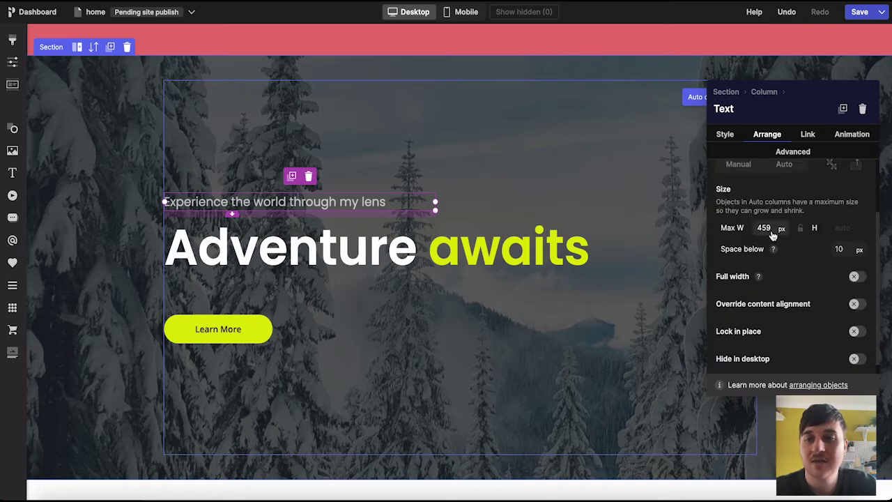
pyautogui.scroll(-1, 796, 269)
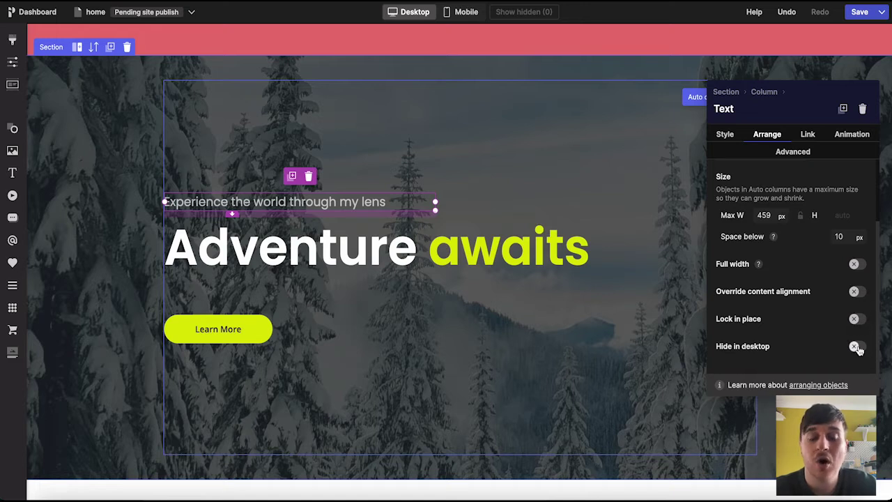
pyautogui.click(808, 135)
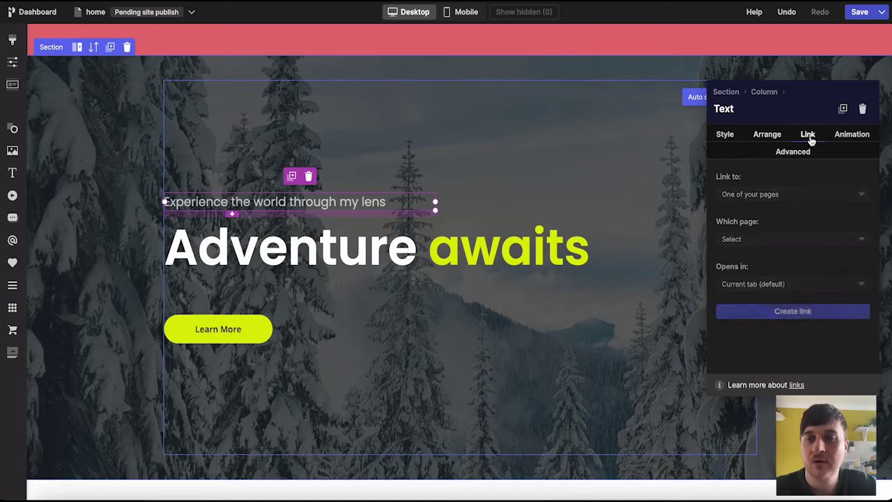
# Step: Set the "Experience the world through my lens" text's link to Another website opening in a new tab, and browse its animation options
pyautogui.click(841, 200)
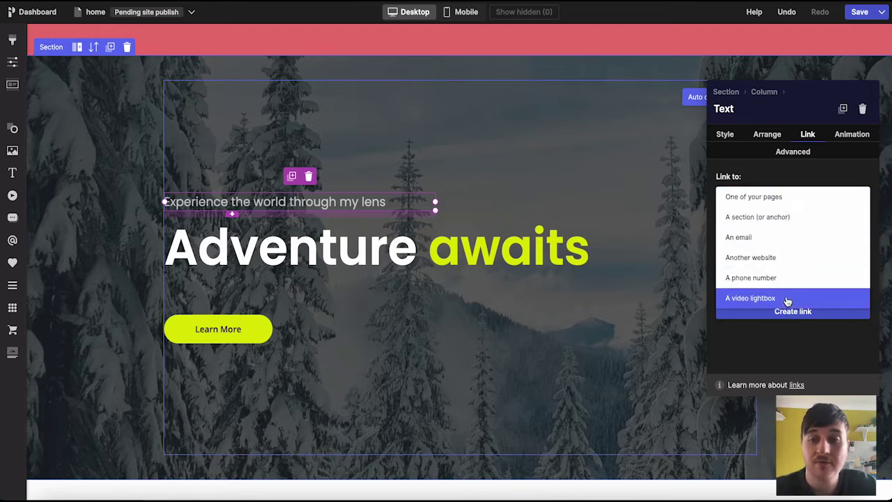
pyautogui.click(779, 260)
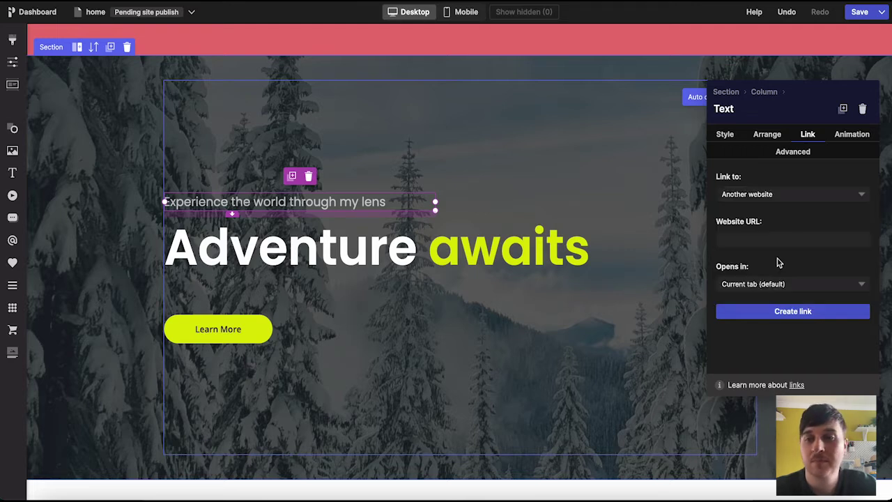
pyautogui.click(776, 241)
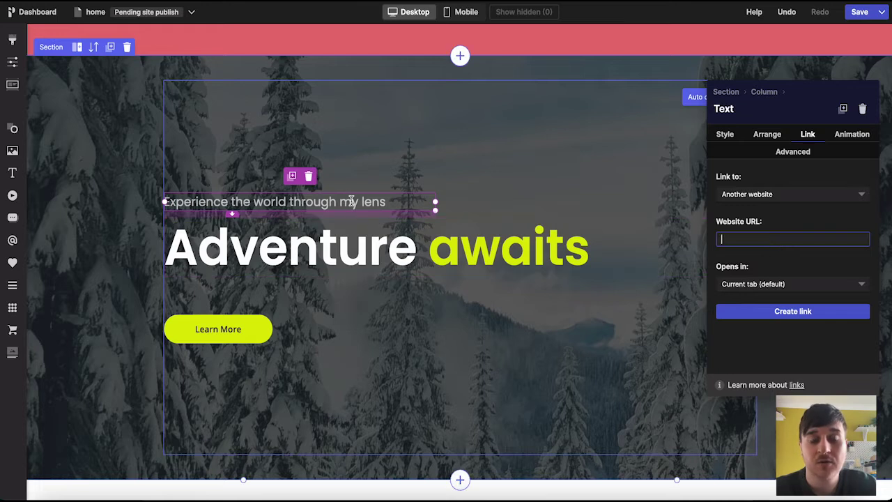
pyautogui.click(813, 283)
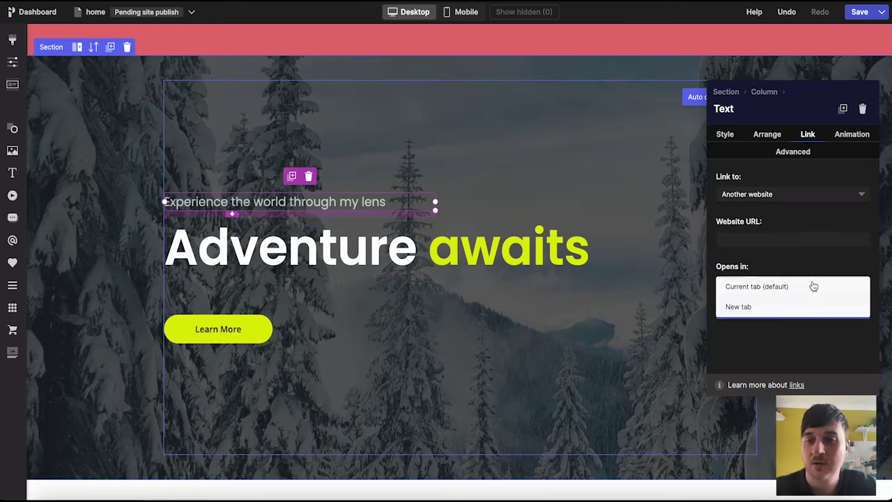
pyautogui.click(807, 262)
pyautogui.click(808, 285)
pyautogui.click(791, 312)
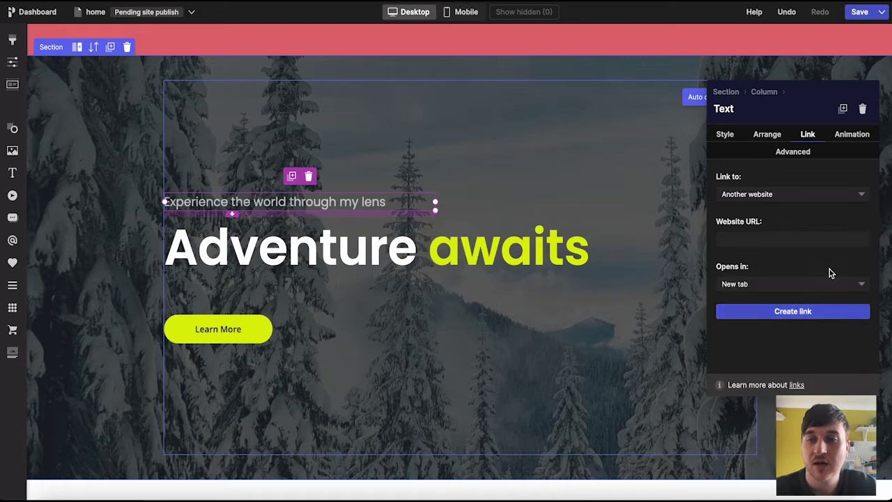
pyautogui.click(844, 138)
pyautogui.scroll(-5, 800, 211)
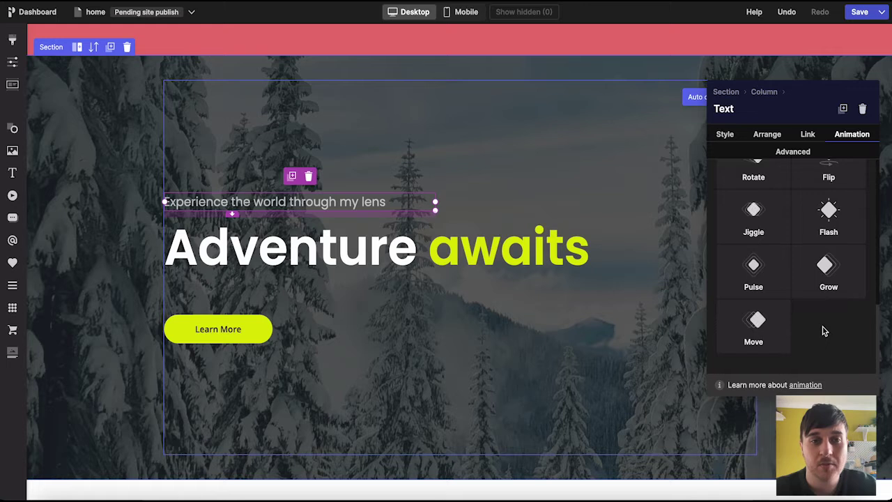
# Step: Replace the Hero 1 section's background image with the mountain lake photo from the site images
pyautogui.click(111, 90)
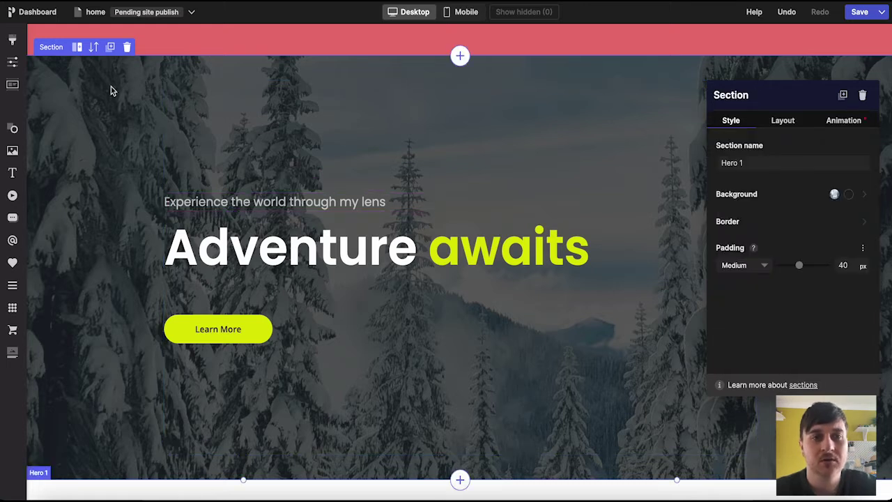
pyautogui.click(836, 196)
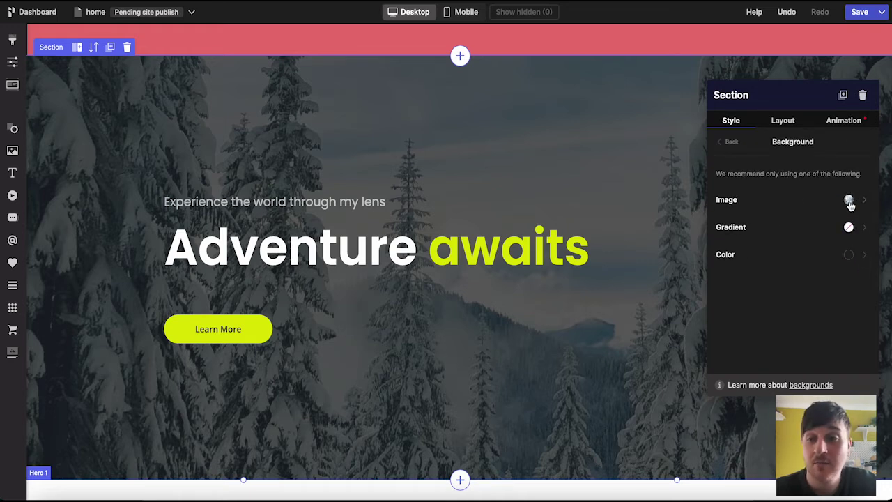
pyautogui.click(849, 201)
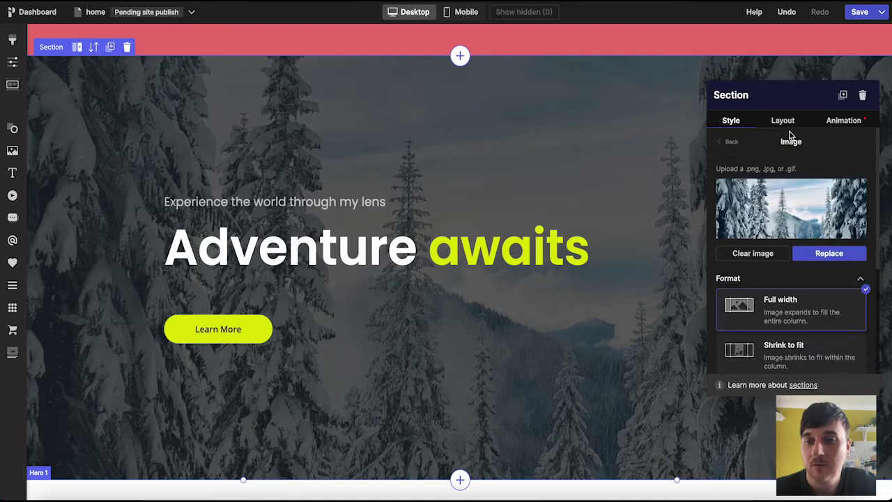
pyautogui.click(817, 258)
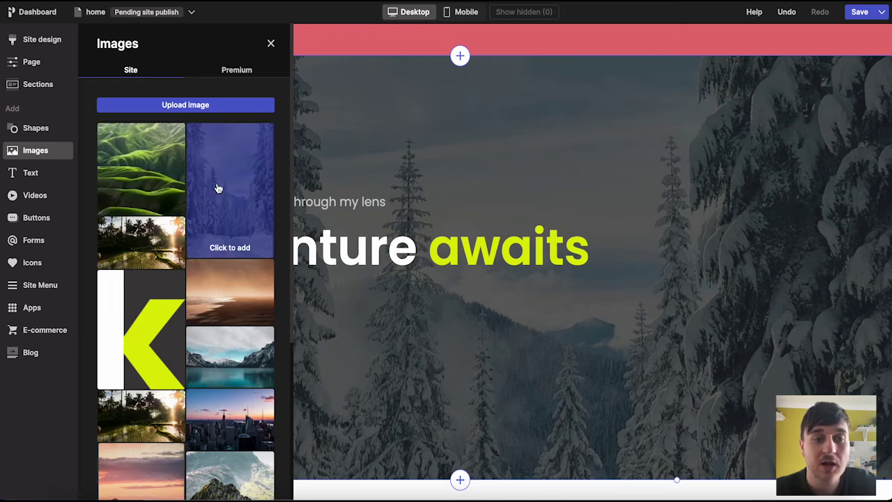
pyautogui.scroll(-3, 218, 188)
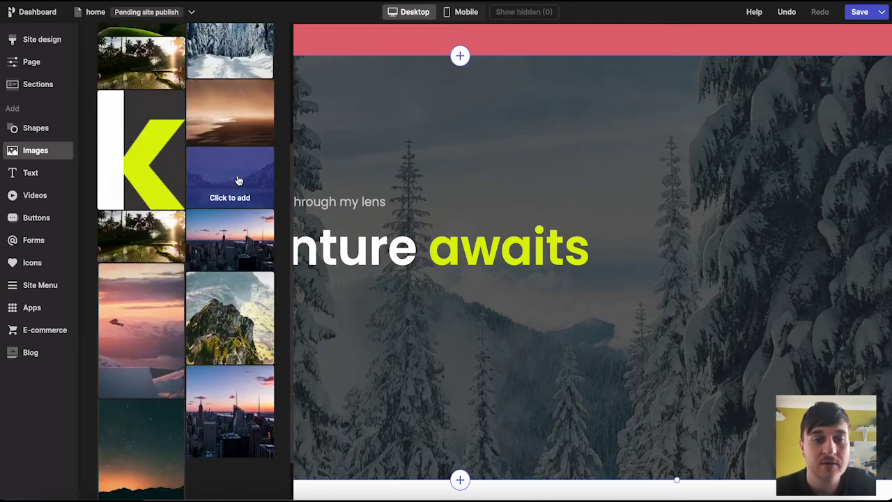
pyautogui.click(237, 180)
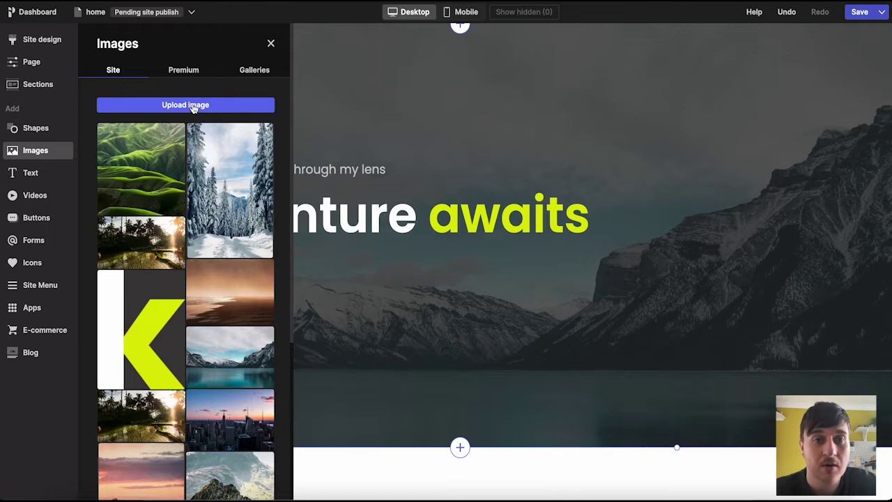
# Step: Switch the Hero 1 section's layout to Full width and back to Page width
pyautogui.click(783, 120)
pyautogui.scroll(-1, 781, 166)
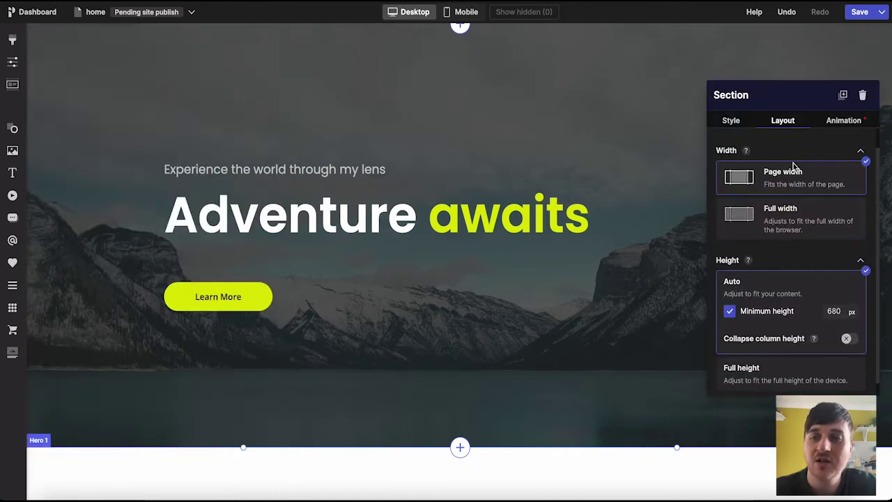
pyautogui.click(786, 223)
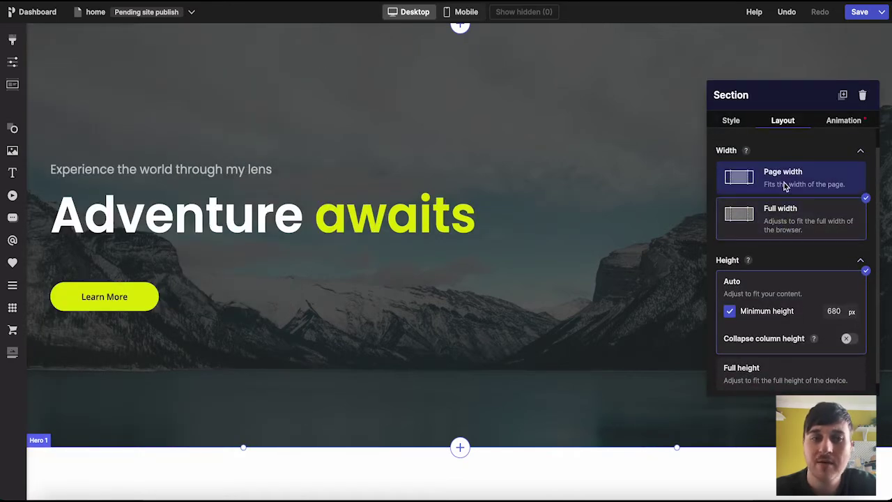
pyautogui.click(763, 176)
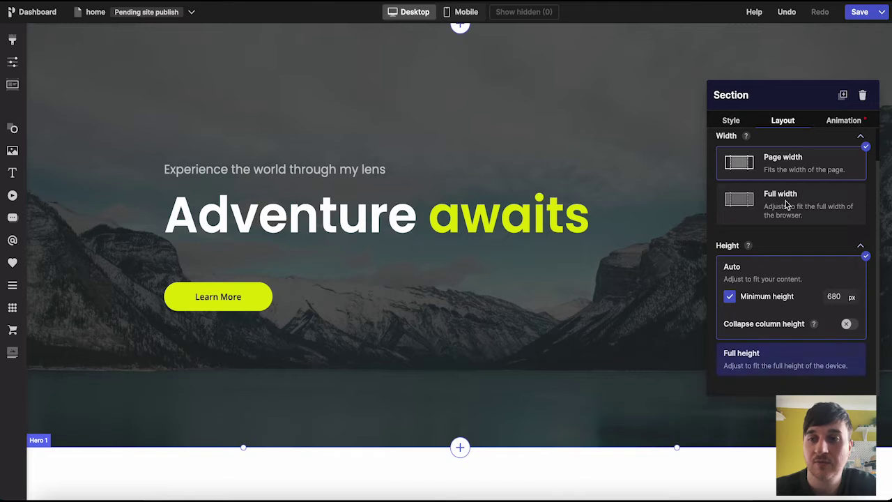
# Step: Examine the entrance and attention-seeking animation options for the Hero 1 section
pyautogui.click(831, 126)
pyautogui.scroll(-2, 786, 209)
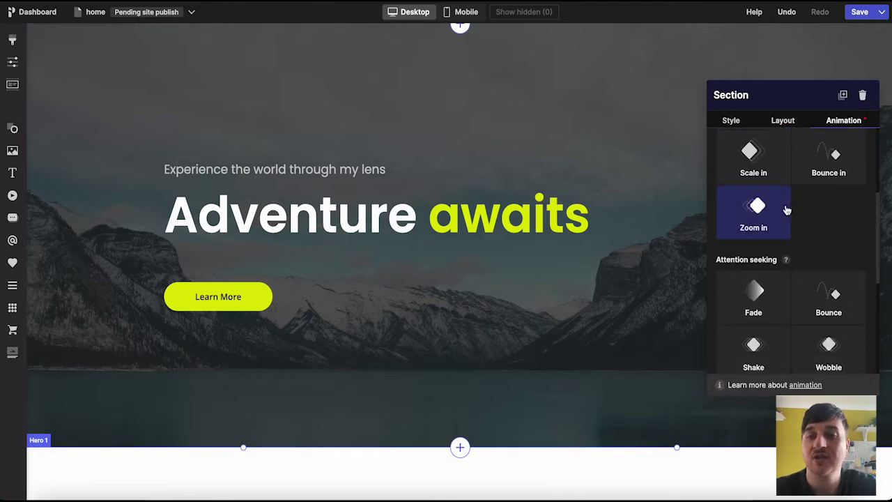
pyautogui.click(783, 207)
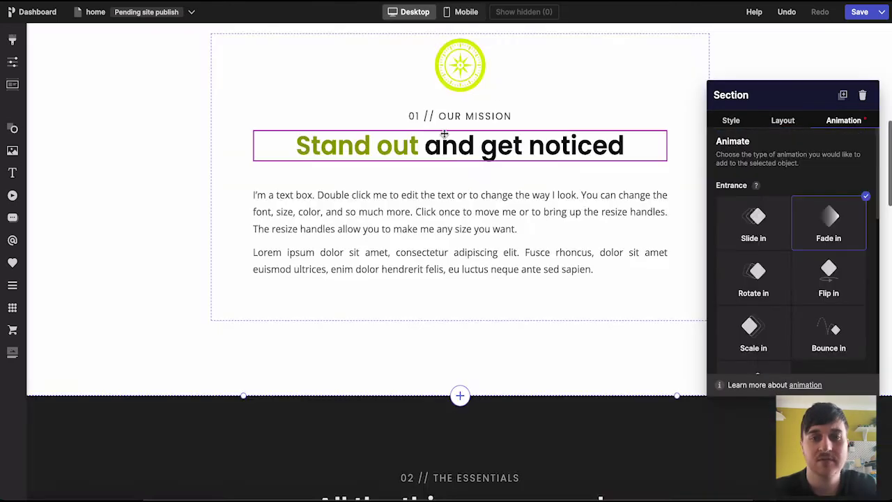
# Step: Inspect the compass icon, the "Stand out and get noticed" heading and the paragraph in the Our Mission section
pyautogui.click(459, 65)
pyautogui.click(440, 143)
pyautogui.click(433, 226)
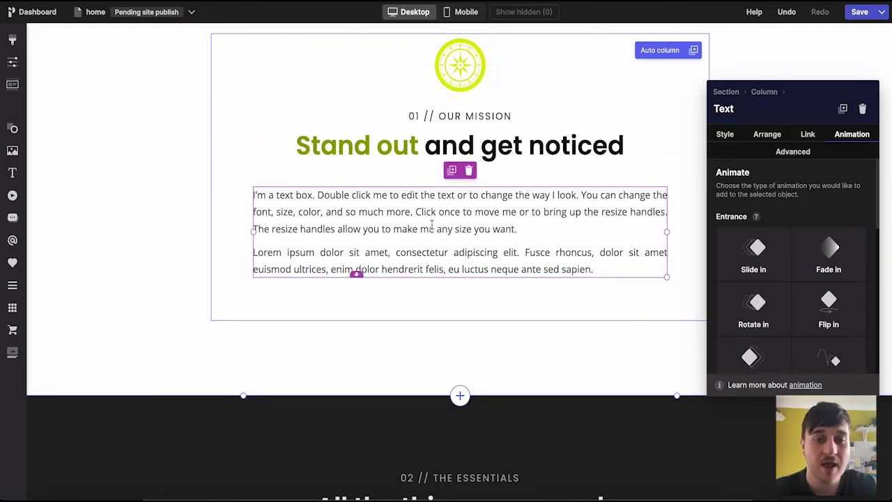
pyautogui.scroll(10, 432, 225)
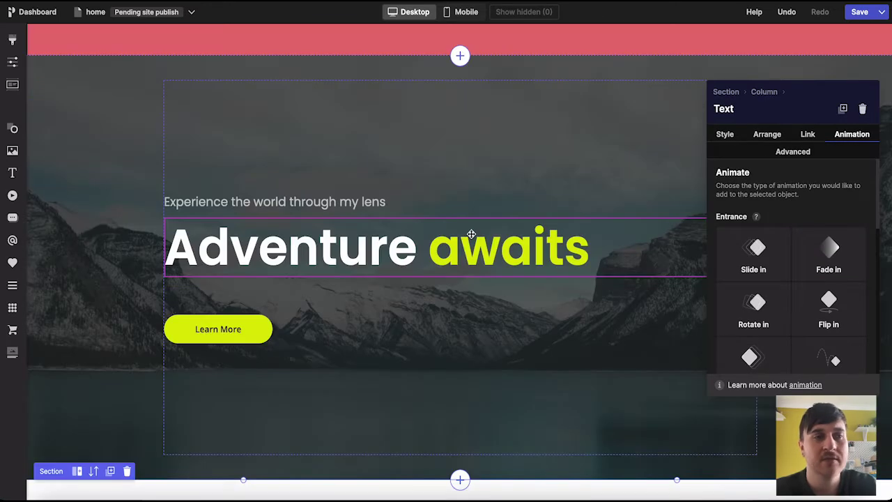
# Step: Change the "Primary - Koda" site-wide color to a bright green
pyautogui.moveTo(28, 62)
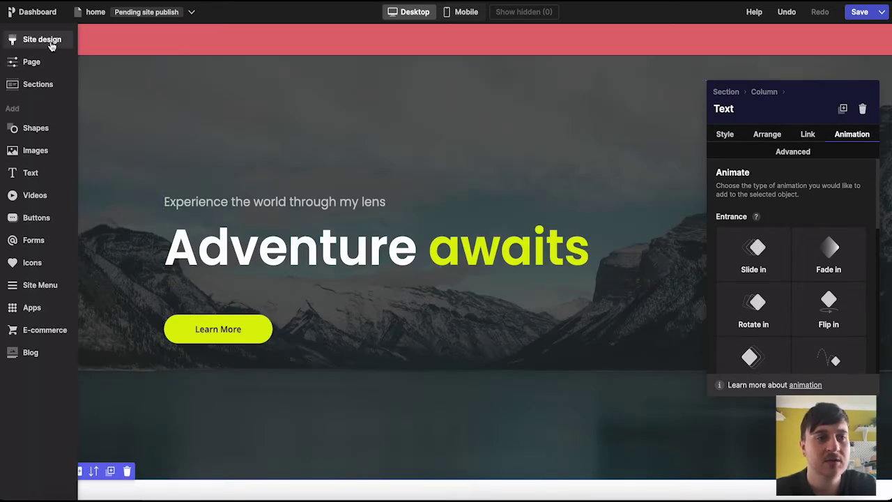
pyautogui.click(43, 40)
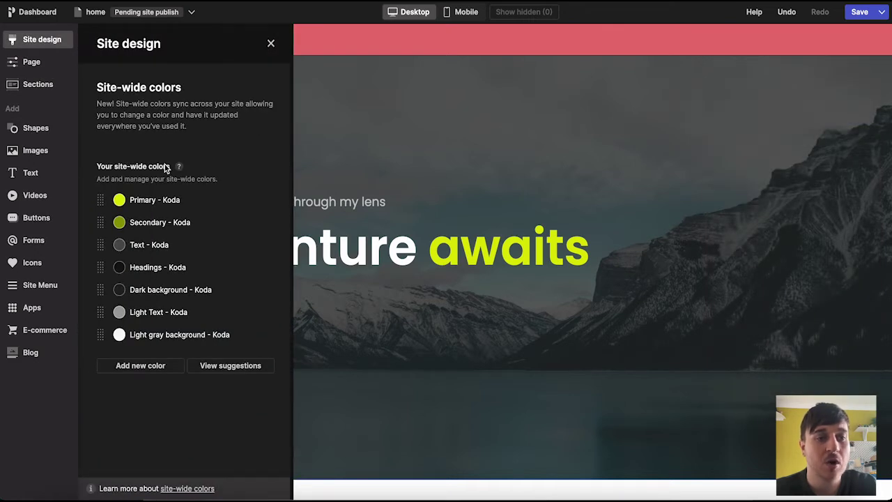
pyautogui.moveTo(120, 201)
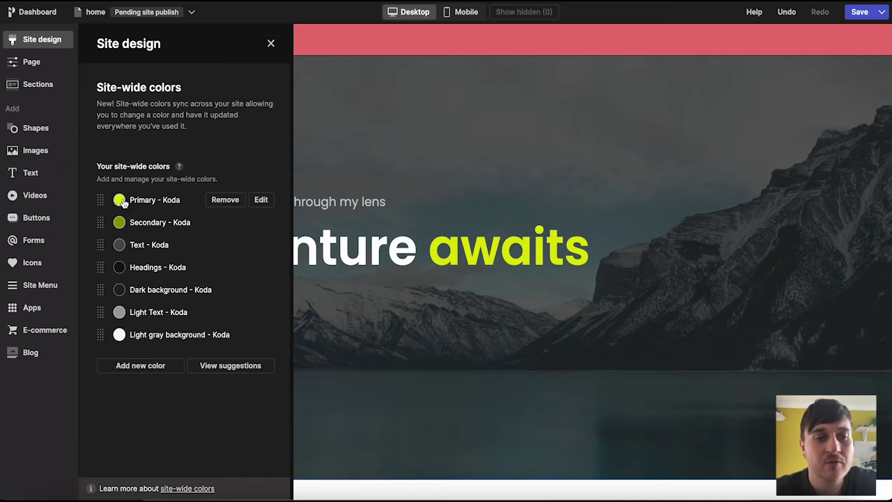
pyautogui.click(120, 201)
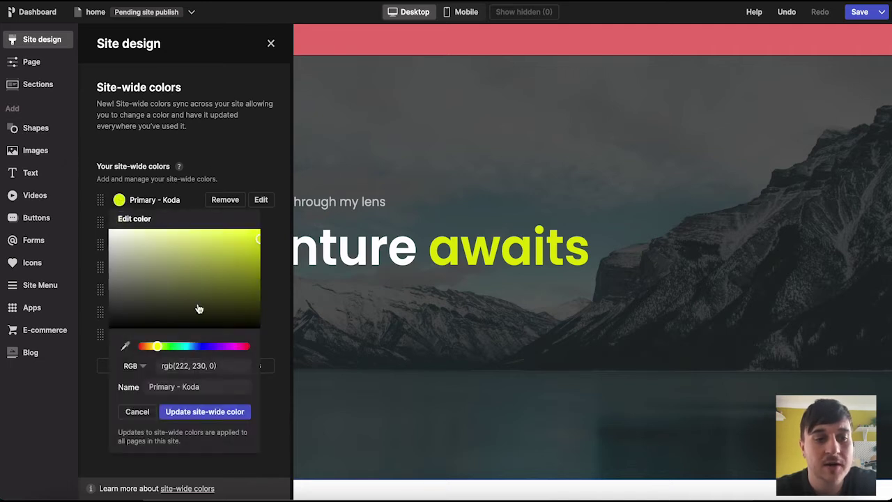
pyautogui.moveTo(181, 349); pyautogui.dragTo(185, 347)
pyautogui.click(255, 171)
# Step: Change the "Secondary - Koda" site-wide color to a muted green, and add the suggested pink #EA7575 to the site-wide colors
pyautogui.moveTo(166, 225)
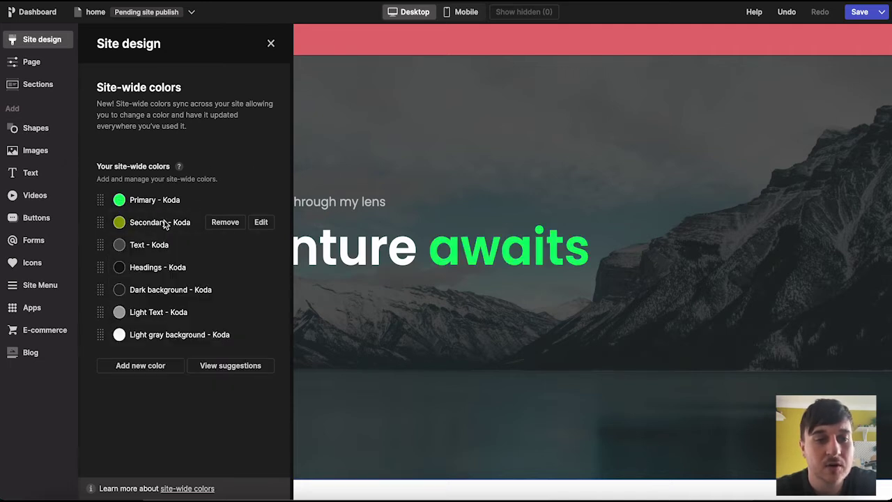
pyautogui.click(120, 223)
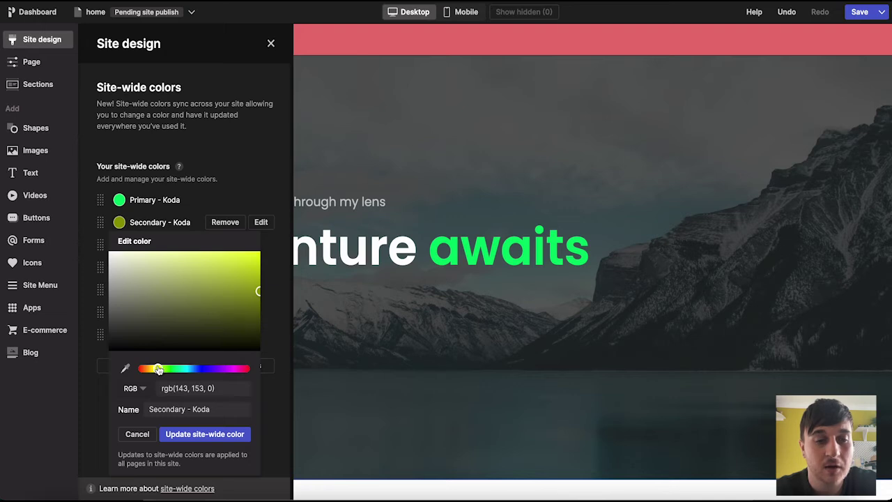
pyautogui.moveTo(160, 368); pyautogui.dragTo(169, 369)
pyautogui.click(201, 293)
pyautogui.click(255, 172)
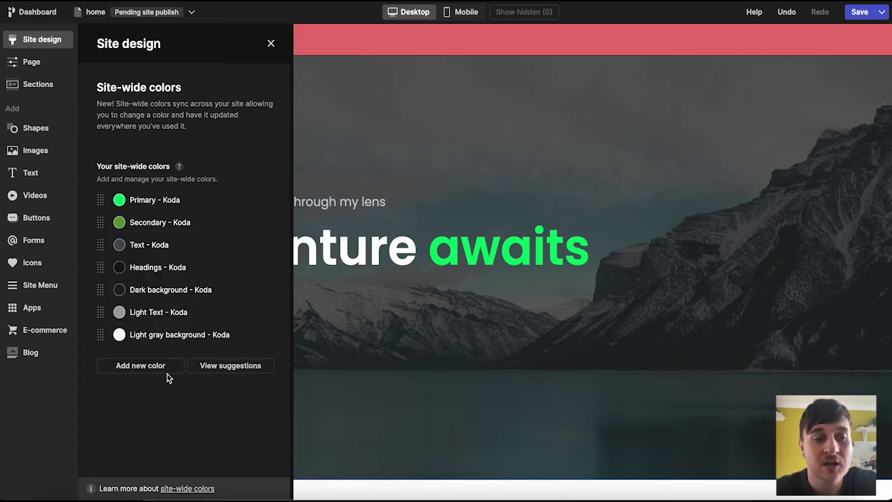
pyautogui.click(249, 366)
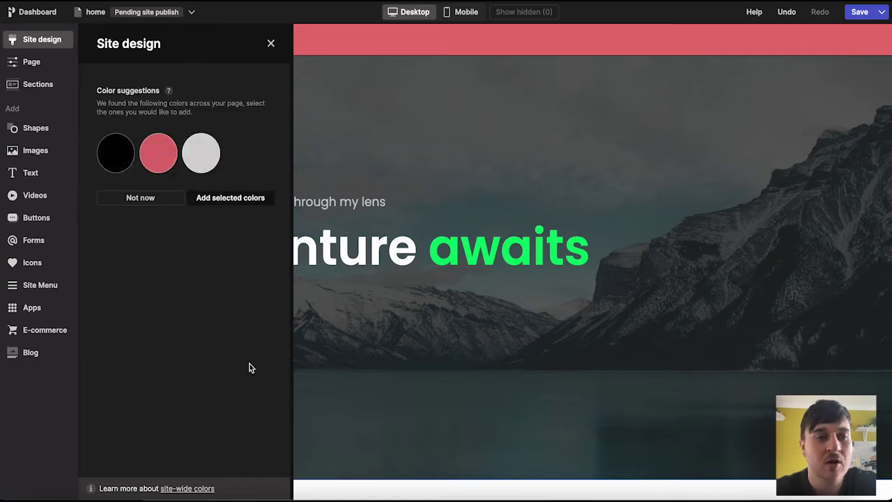
pyautogui.click(160, 158)
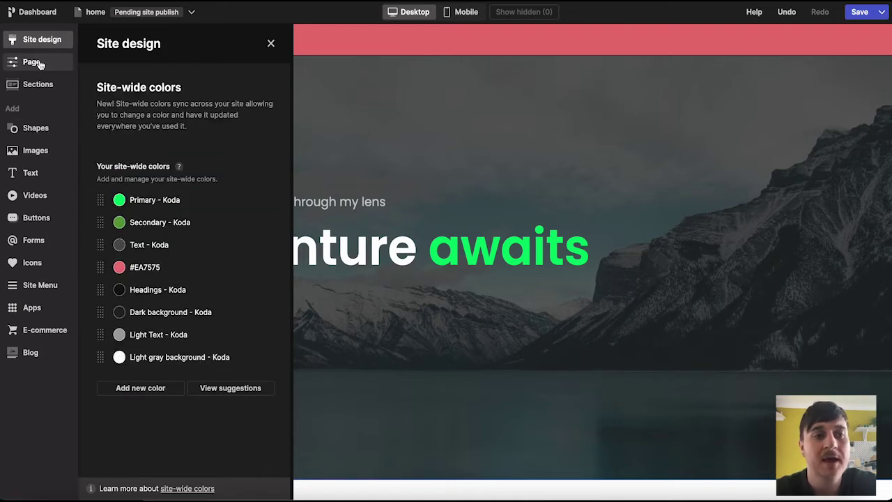
# Step: Try the Video page background type with its MP4 and linked video options, and the Image type
pyautogui.click(40, 63)
pyautogui.click(262, 148)
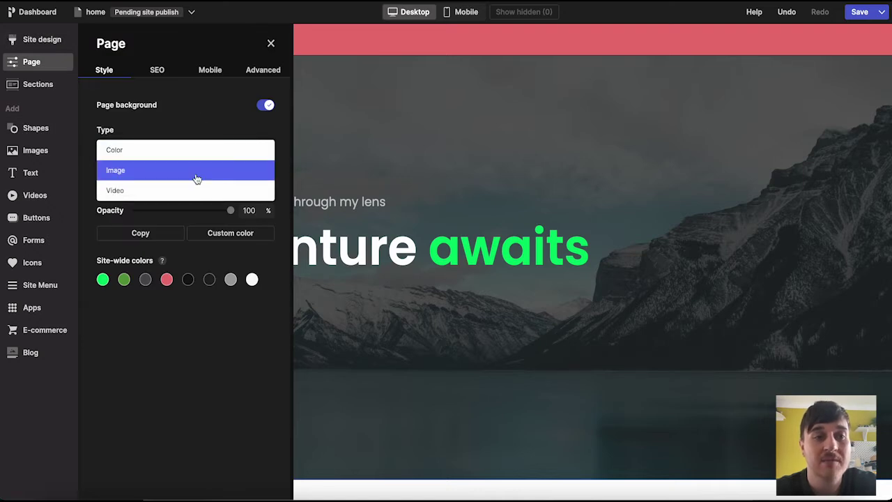
pyautogui.click(204, 198)
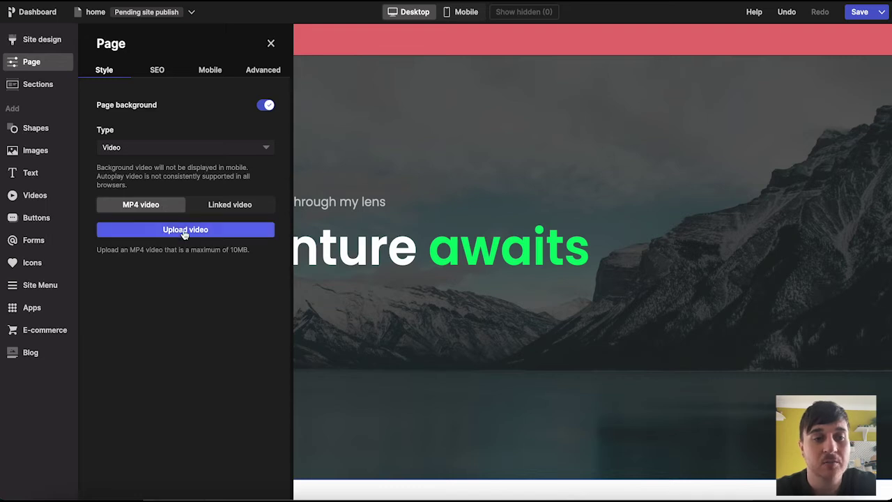
pyautogui.click(229, 207)
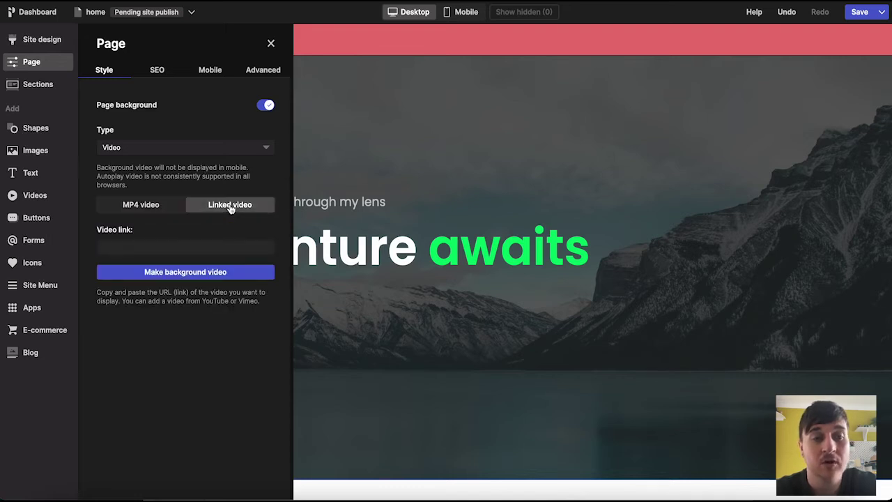
pyautogui.click(144, 209)
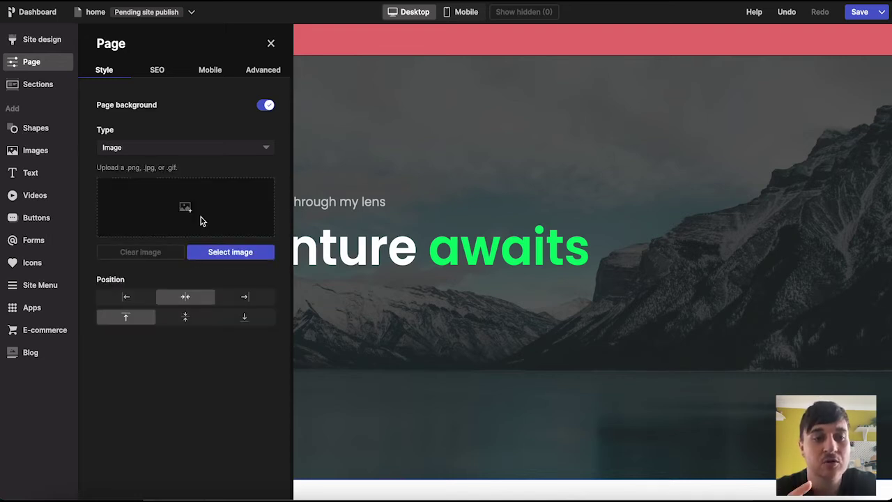
# Step: Set the page background to the custom color rgb(152,199,146)
pyautogui.click(209, 152)
pyautogui.click(166, 171)
pyautogui.click(131, 187)
pyautogui.moveTo(55, 337); pyautogui.dragTo(63, 339)
pyautogui.moveTo(27, 228); pyautogui.dragTo(39, 242)
pyautogui.click(243, 166)
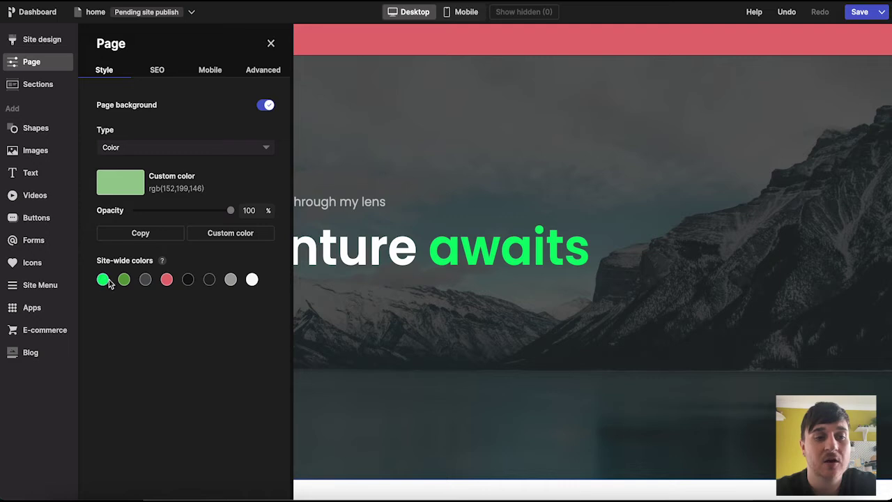
# Step: Review the page's SEO settings, including link preview image, page title, language, description, keywords and Google preview
pyautogui.click(159, 74)
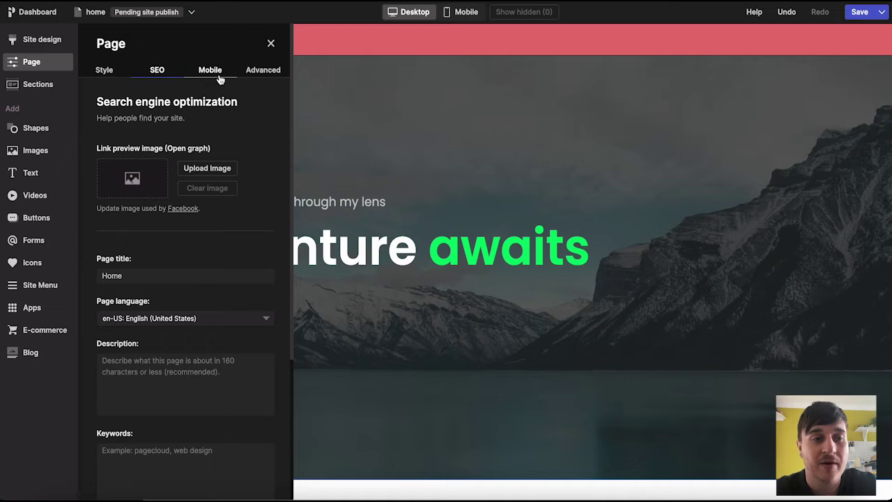
pyautogui.scroll(-1, 180, 118)
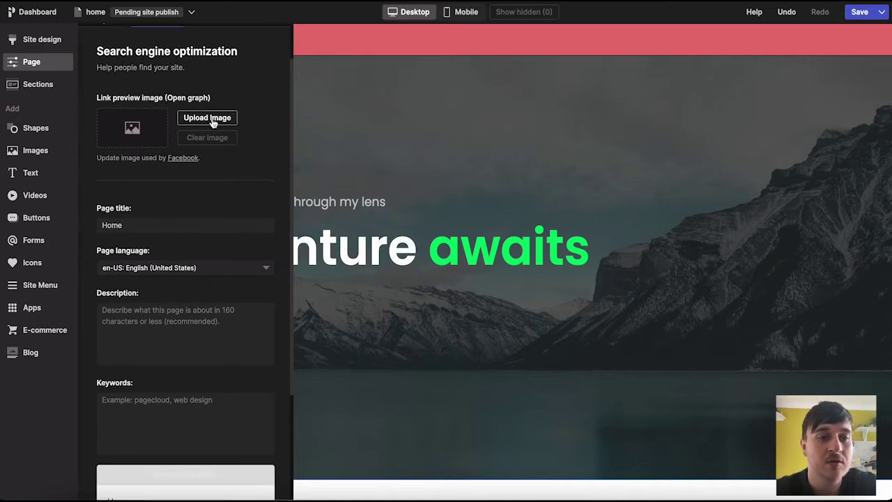
pyautogui.scroll(-2, 174, 153)
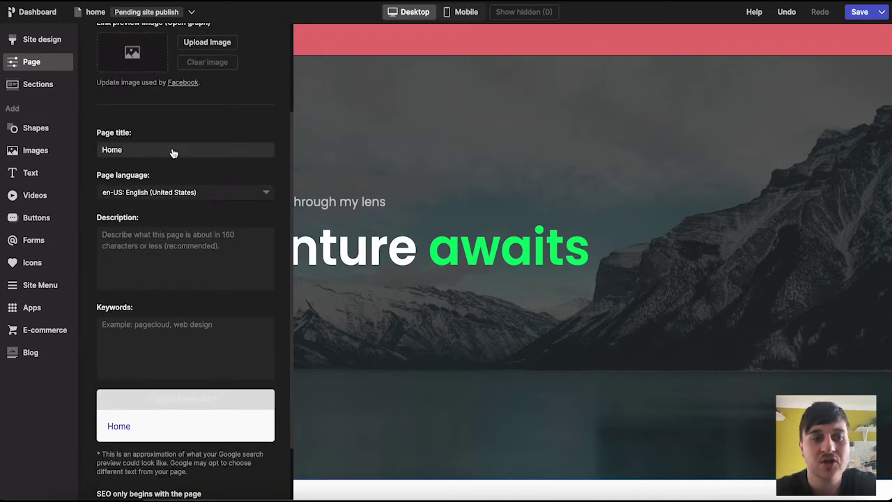
pyautogui.scroll(-2, 174, 154)
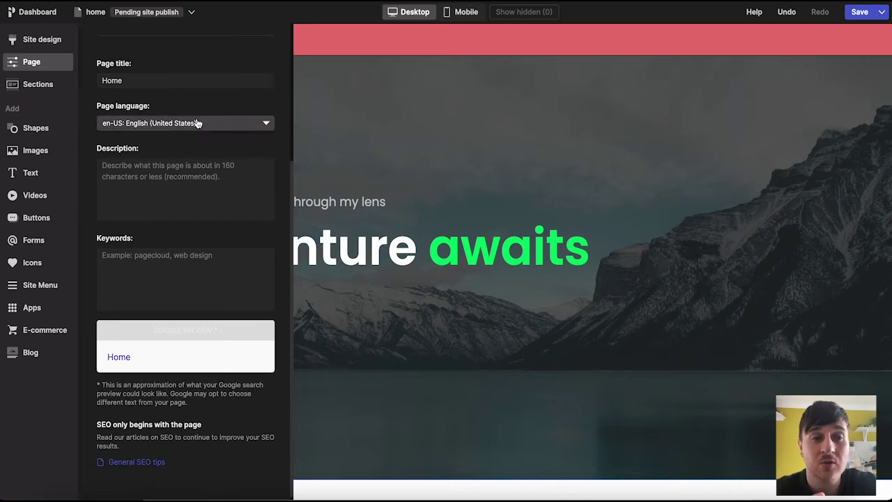
pyautogui.scroll(-1, 206, 136)
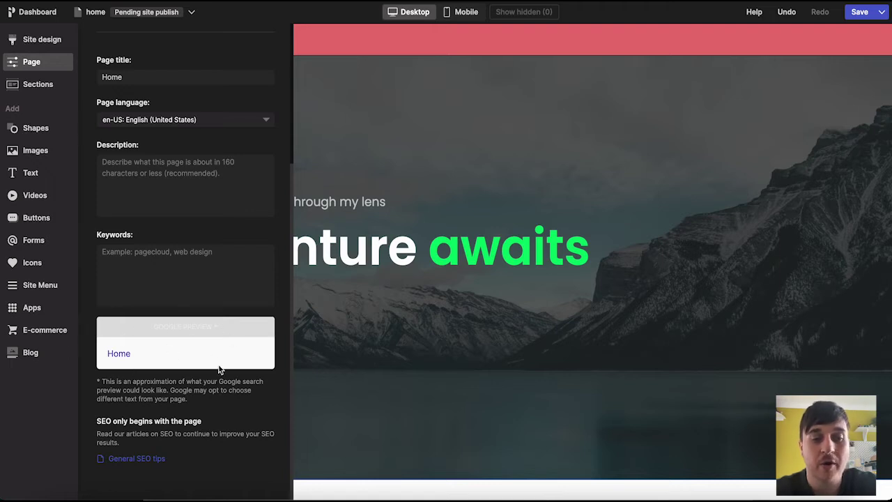
pyautogui.scroll(5, 213, 348)
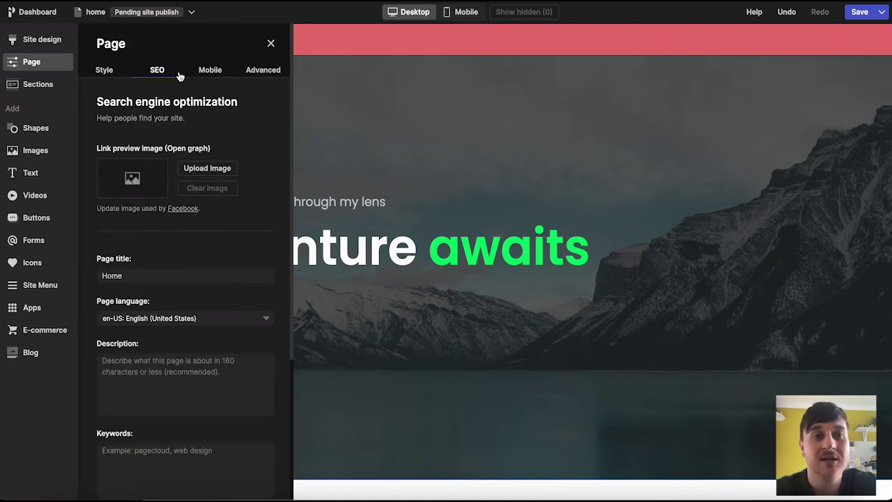
# Step: Review the page's mobile layout settings and its advanced text reflow, page size and code options
pyautogui.click(211, 72)
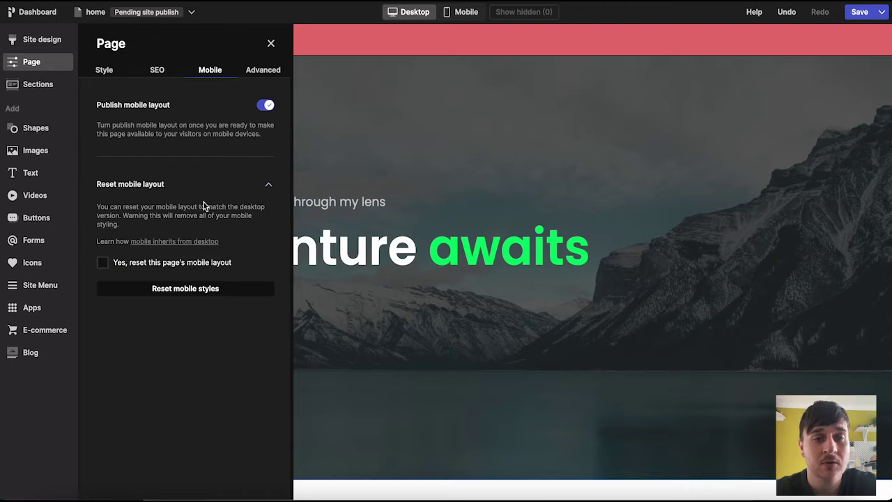
pyautogui.click(268, 75)
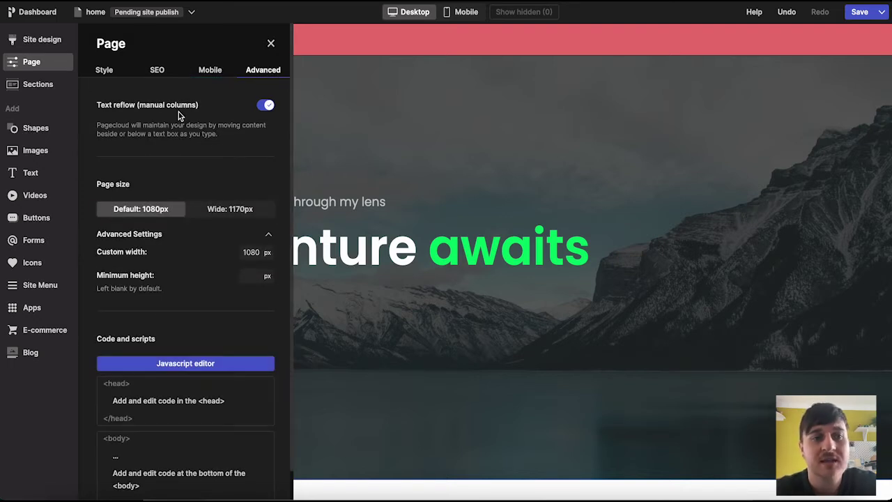
pyautogui.scroll(-1, 229, 119)
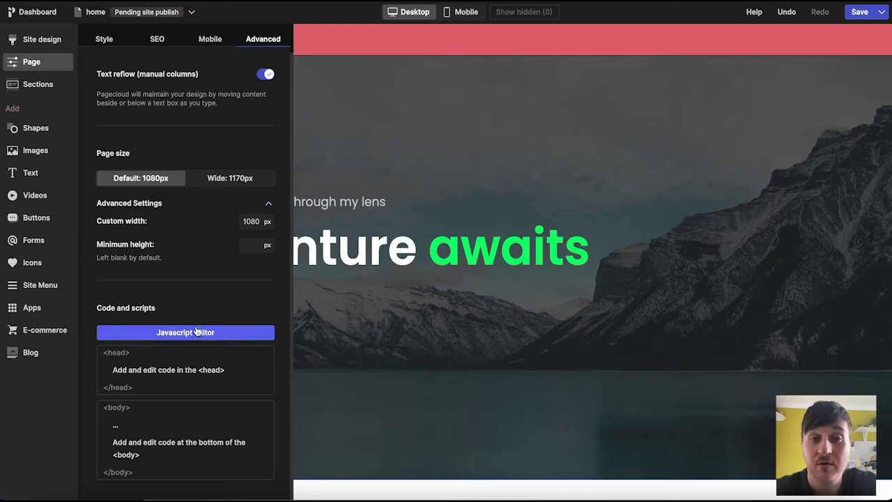
# Step: Add a new image-and-text content section between the "Stand out and get noticed" and "All the things you need" sections
pyautogui.click(42, 87)
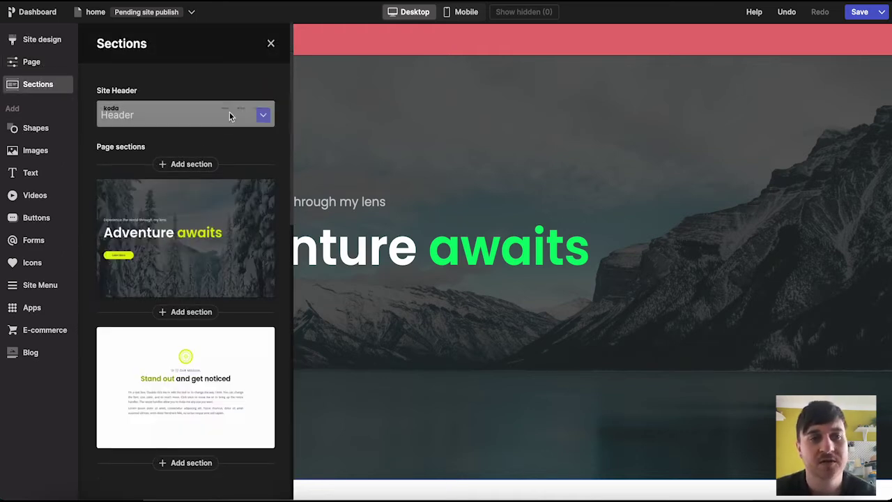
pyautogui.scroll(-2, 195, 118)
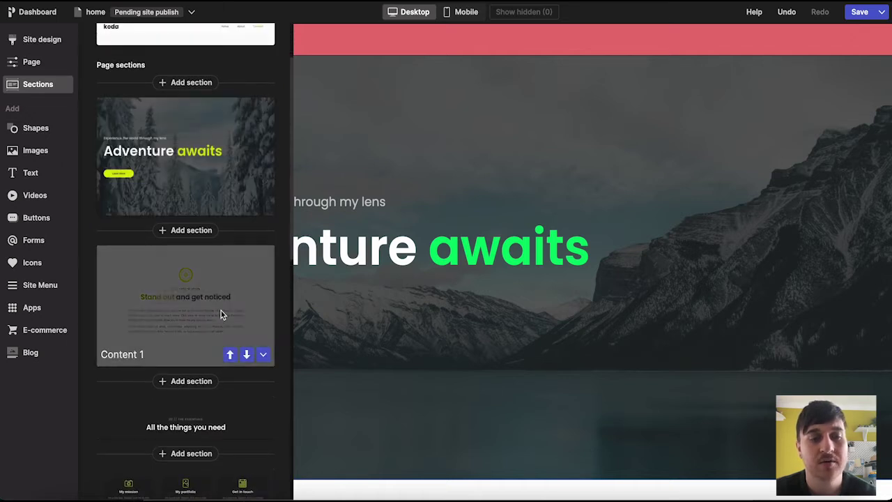
pyautogui.scroll(-2, 221, 313)
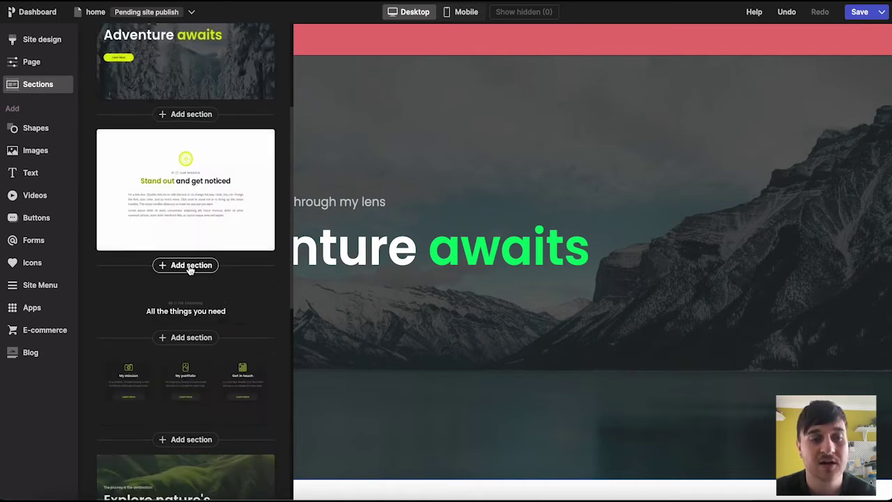
pyautogui.click(189, 269)
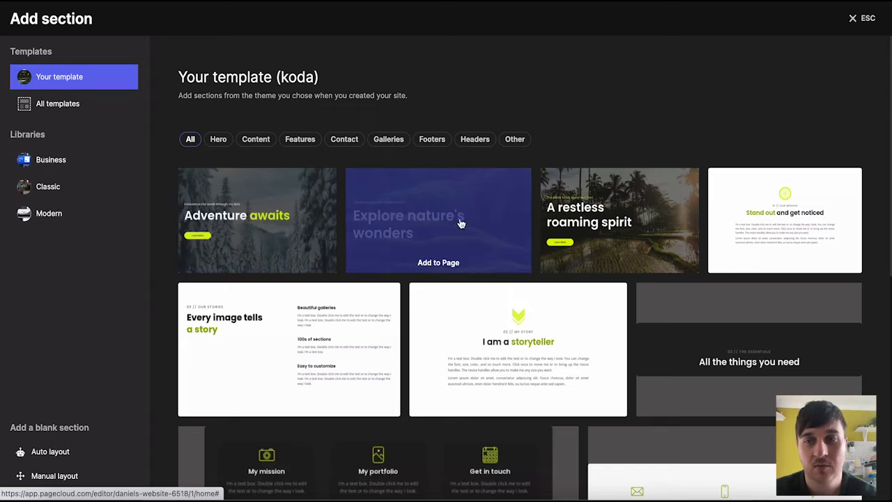
pyautogui.scroll(-4, 647, 223)
pyautogui.scroll(3, 647, 223)
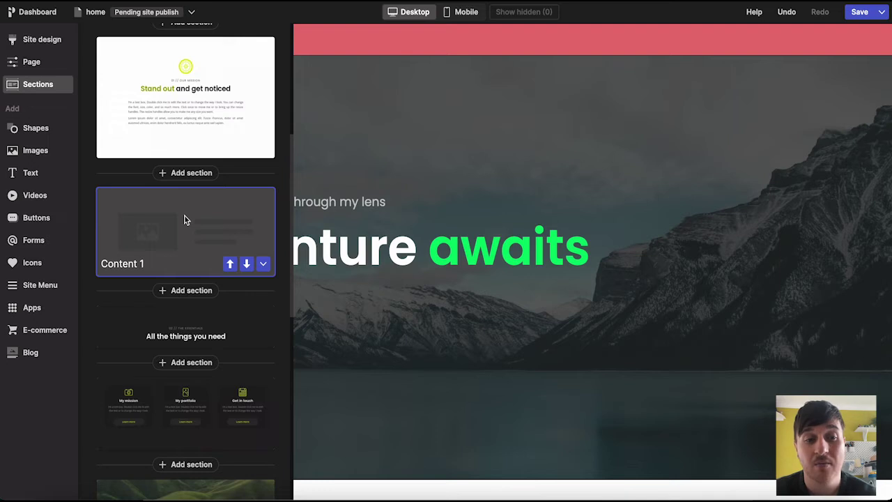
# Step: Try moving the Our stories section up in the page order, and open the Hero 1 section's options
pyautogui.scroll(-7, 184, 220)
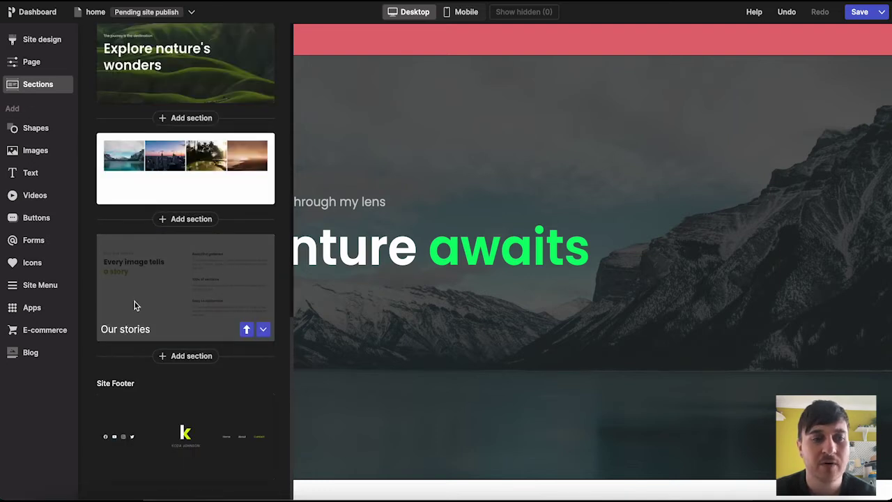
pyautogui.click(246, 331)
pyautogui.click(248, 331)
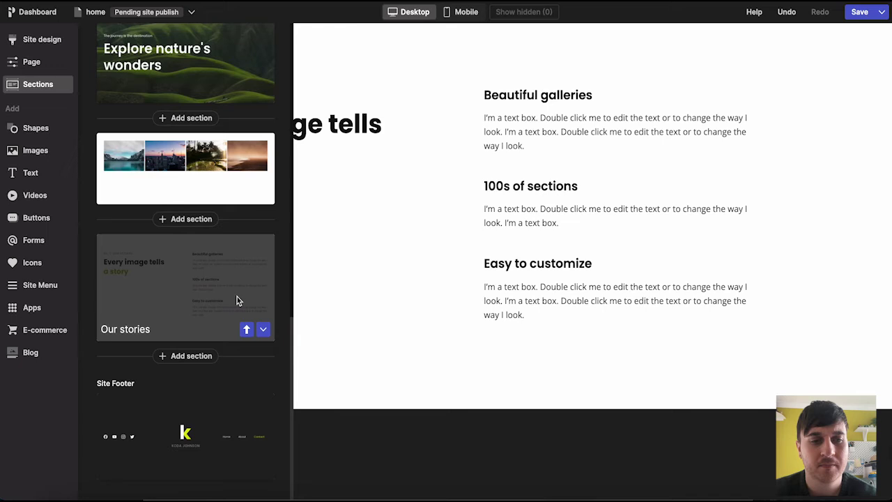
pyautogui.scroll(8, 192, 327)
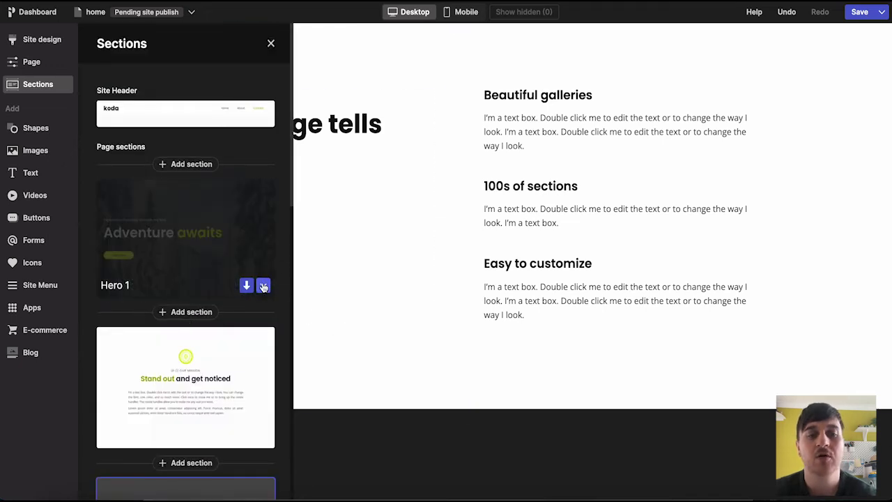
pyautogui.click(264, 286)
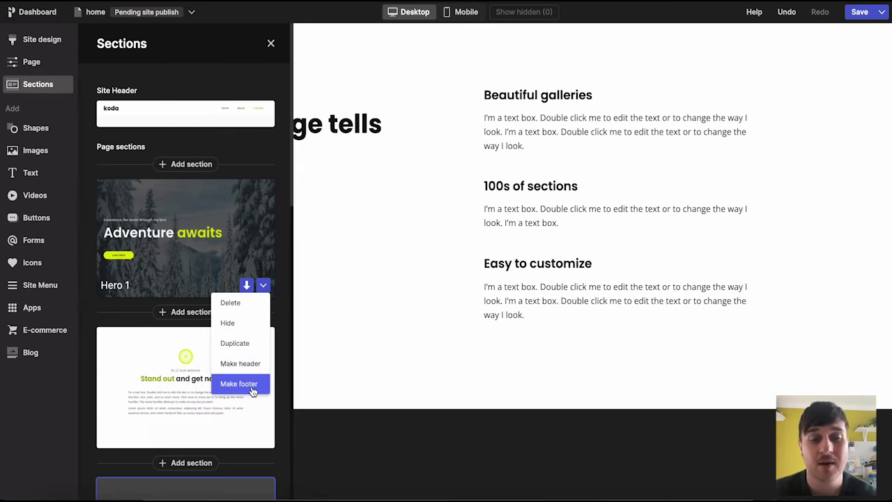
# Step: Add a circle shape below the "Every image tells a story" heading and set its fill color to red
pyautogui.click(35, 131)
pyautogui.moveTo(187, 251); pyautogui.dragTo(363, 214)
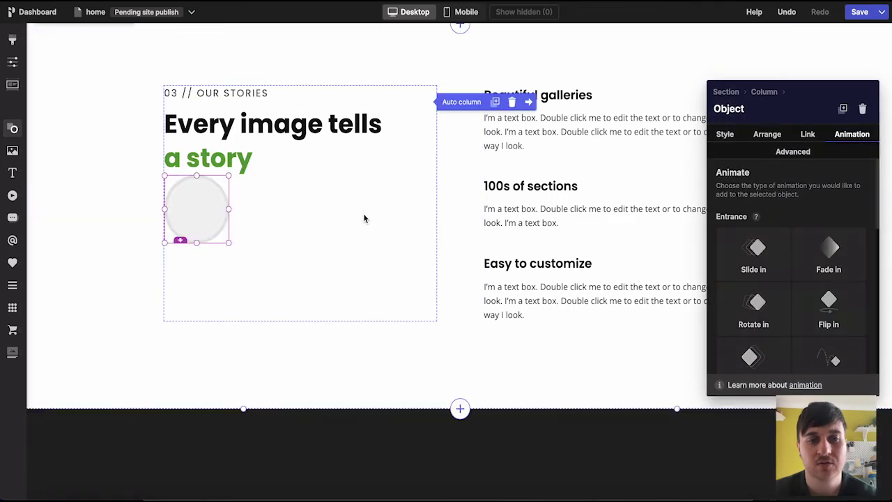
pyautogui.click(726, 138)
pyautogui.click(849, 173)
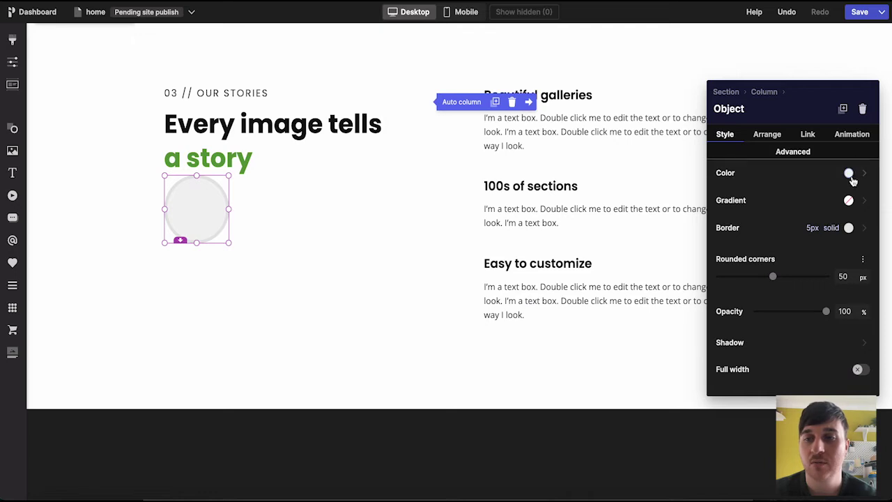
# Step: Look through the circle's arrange, link and animation settings
pyautogui.click(765, 137)
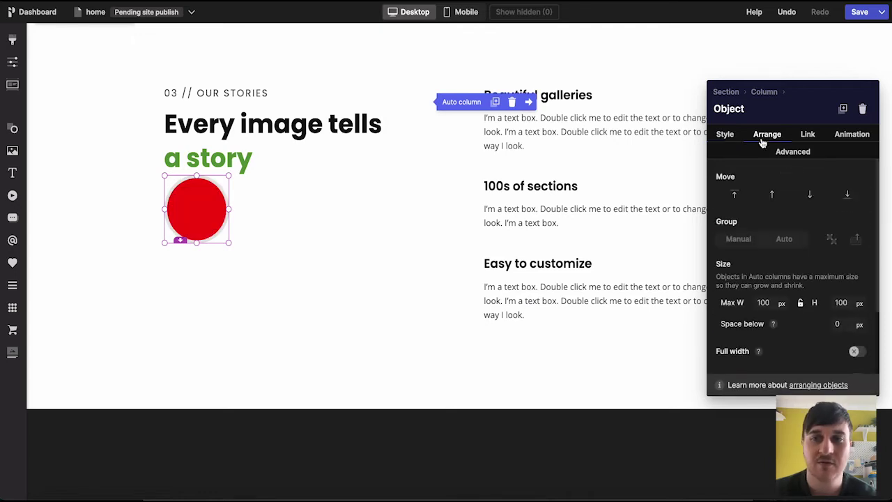
pyautogui.click(811, 137)
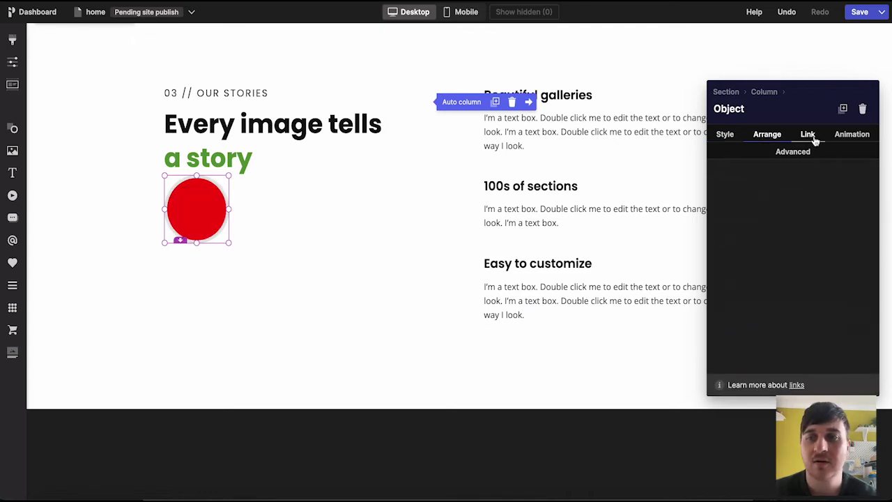
pyautogui.click(863, 138)
# Step: Browse the shape library, the site's image library and the available text objects
pyautogui.click(39, 133)
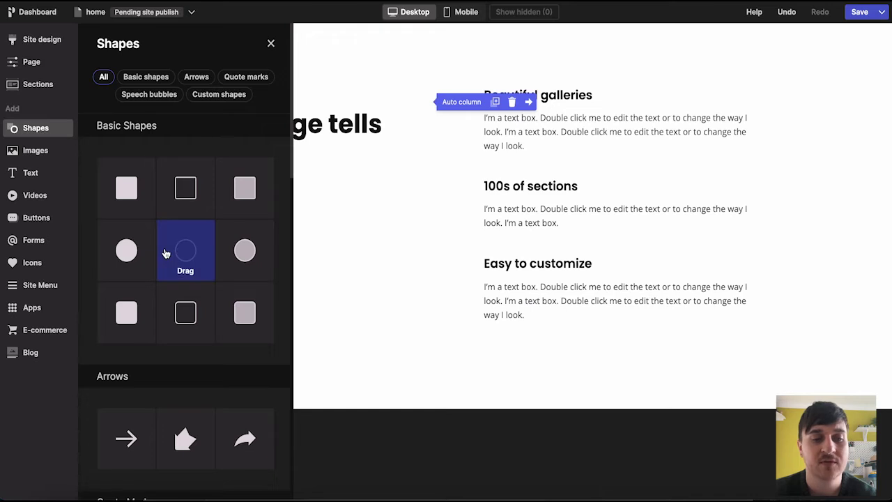
pyautogui.scroll(-7, 163, 254)
pyautogui.scroll(2, 163, 253)
pyautogui.scroll(5, 165, 253)
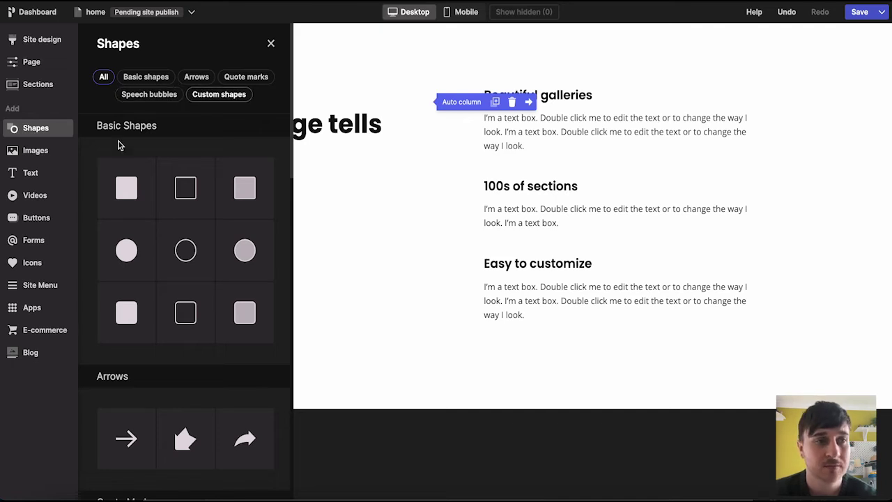
pyautogui.click(49, 152)
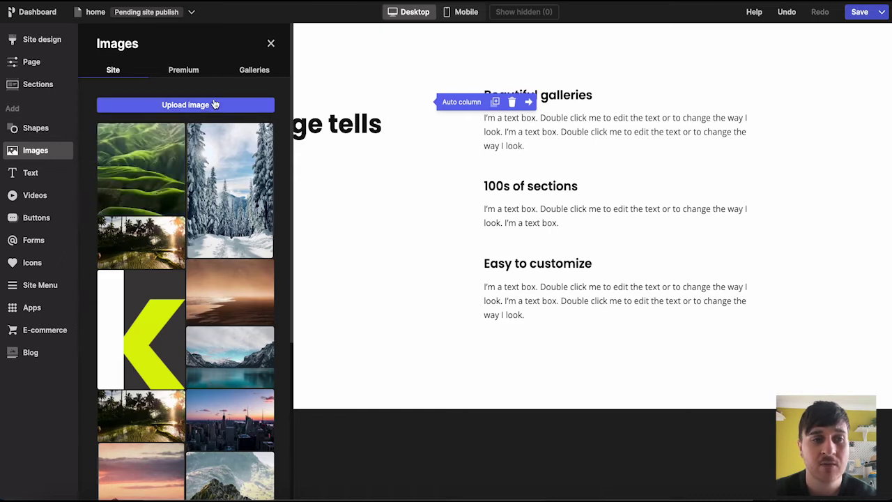
pyautogui.click(40, 174)
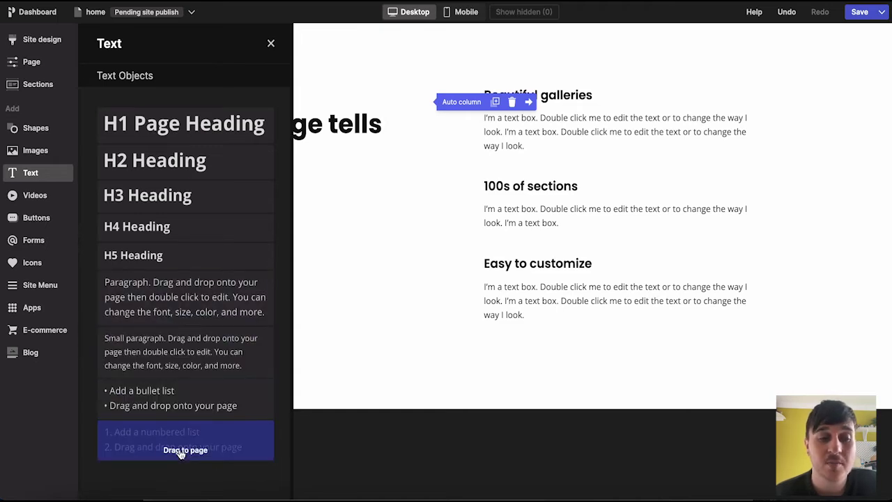
# Step: Browse the stock video categories, place the northern lights video below the red circle, and view its style and arrange settings
pyautogui.click(35, 195)
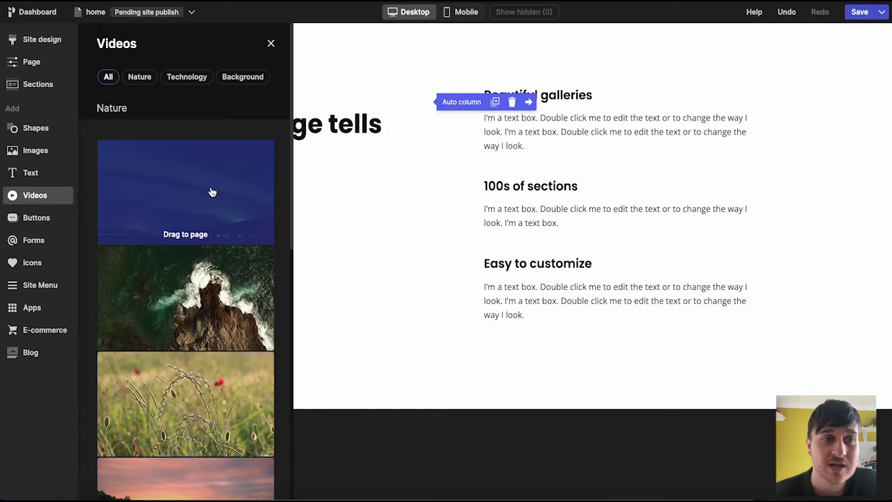
pyautogui.scroll(-5, 211, 192)
pyautogui.scroll(5, 211, 192)
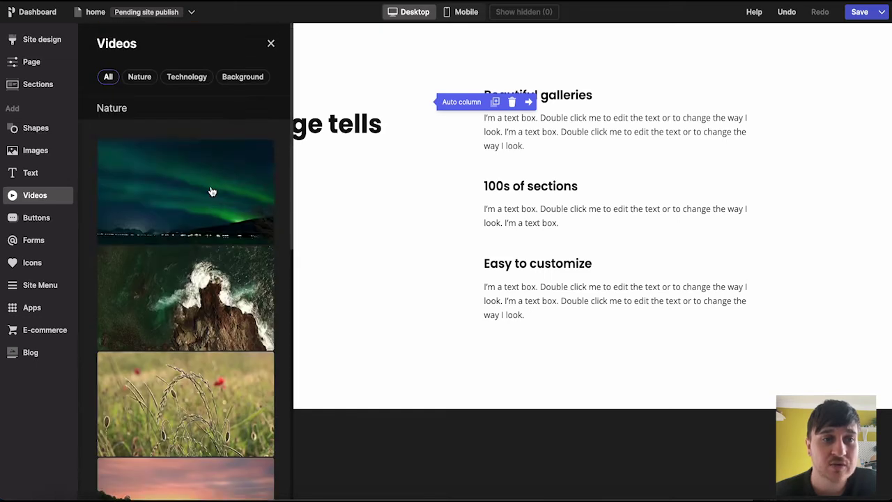
pyautogui.click(139, 79)
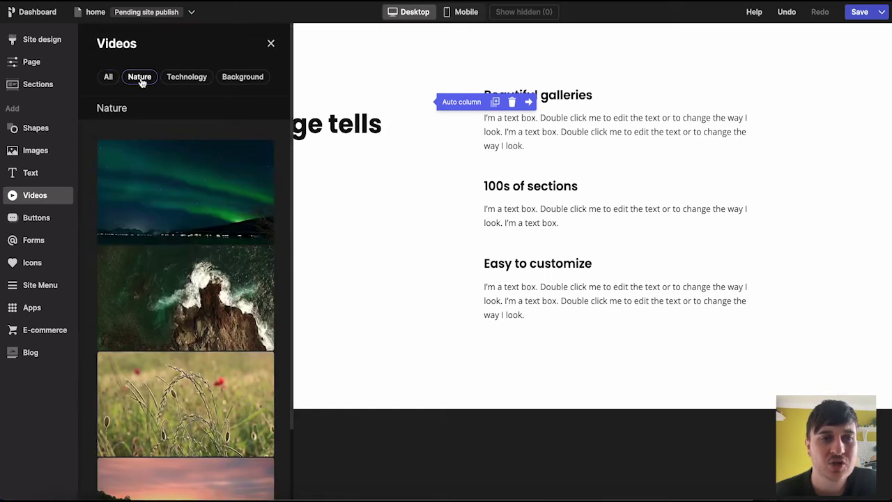
pyautogui.click(184, 81)
pyautogui.click(241, 82)
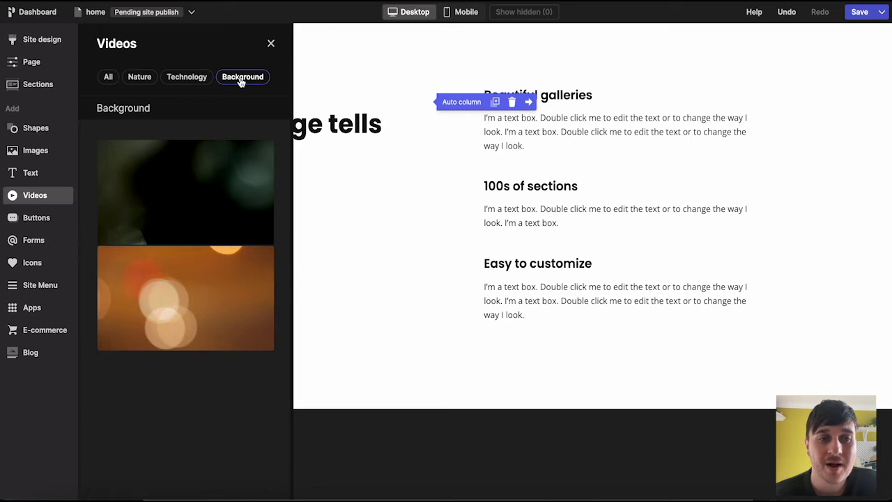
pyautogui.moveTo(239, 195); pyautogui.dragTo(319, 328)
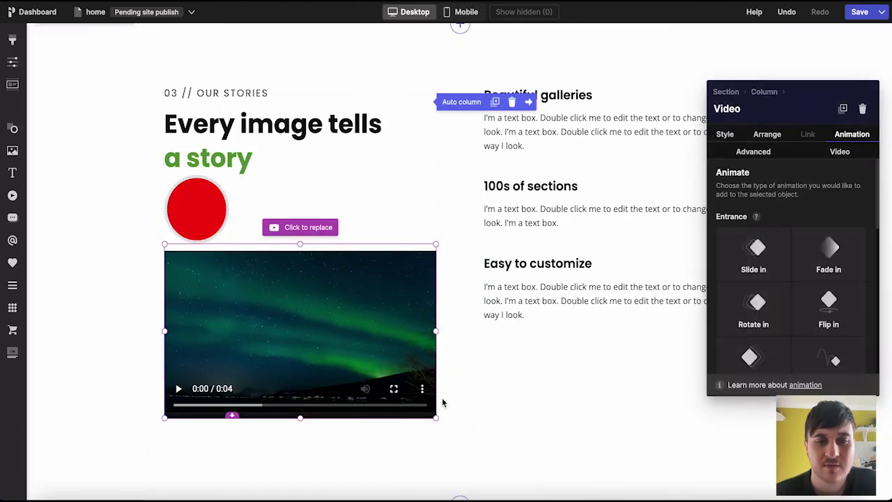
pyautogui.click(725, 135)
pyautogui.click(768, 134)
# Step: Browse the button library and add the outlined pill-shaped simple button below the "Easy to customize" text
pyautogui.click(39, 219)
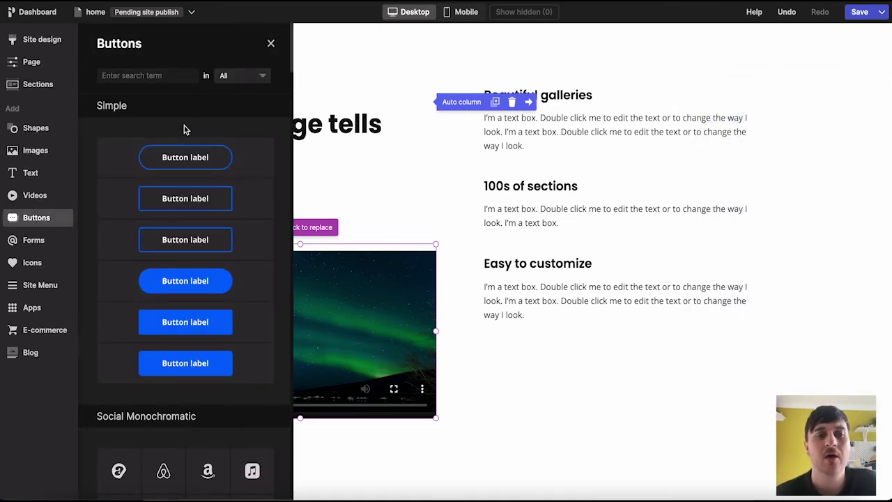
pyautogui.scroll(-5, 220, 321)
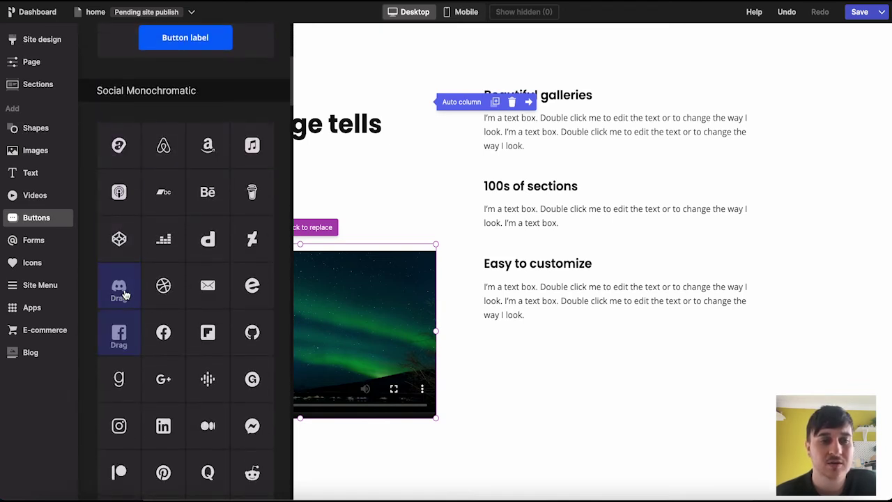
pyautogui.scroll(-1, 225, 299)
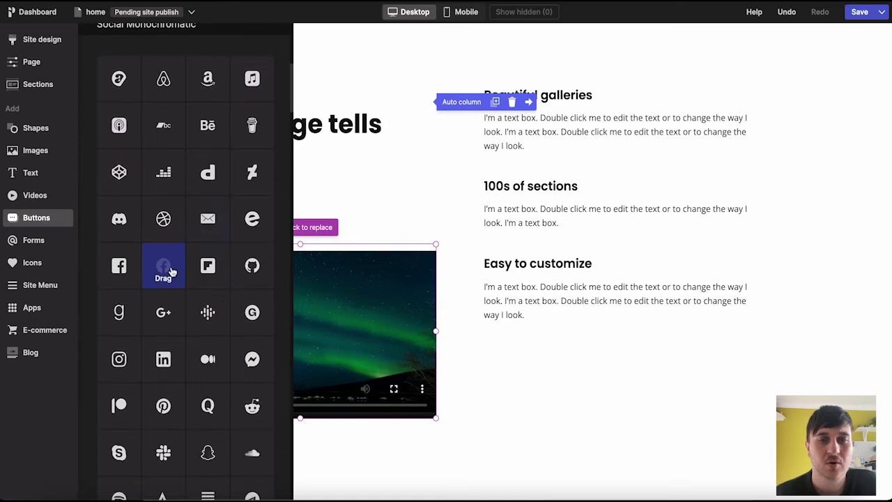
pyautogui.scroll(-3, 171, 270)
pyautogui.scroll(10, 171, 269)
pyautogui.moveTo(190, 162); pyautogui.dragTo(551, 335)
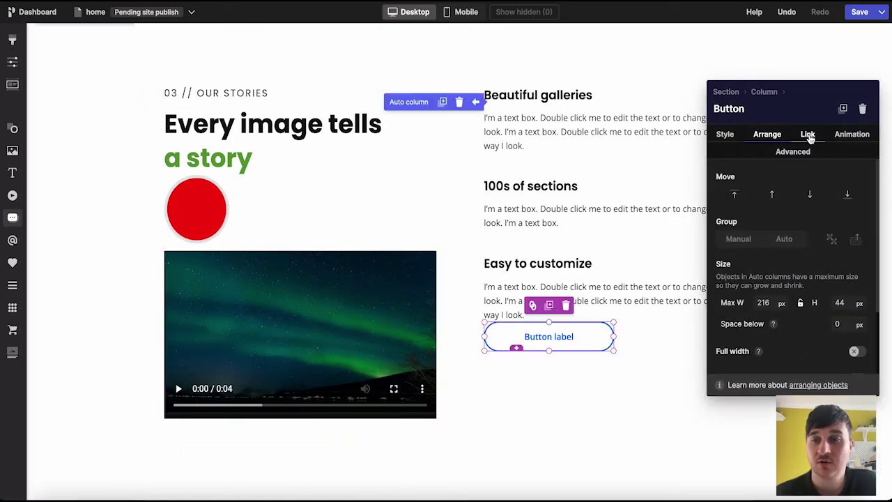
# Step: Look through the outlined button's link and arrange settings
pyautogui.click(809, 136)
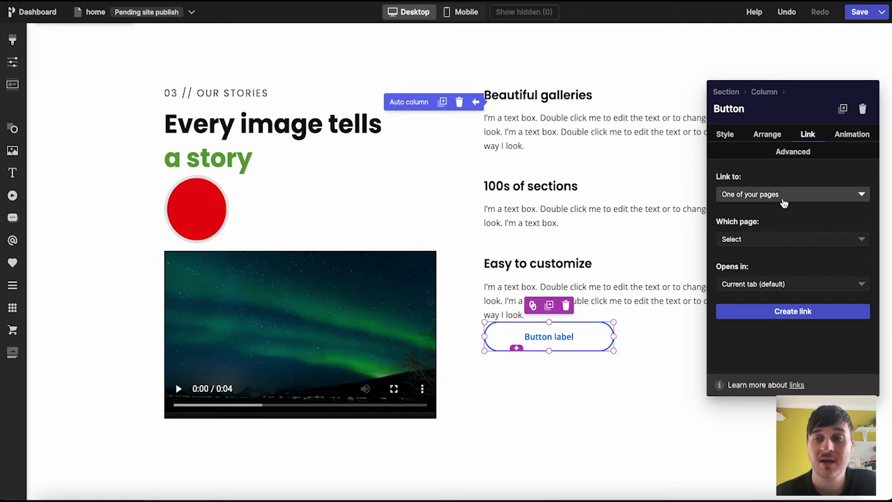
pyautogui.click(767, 134)
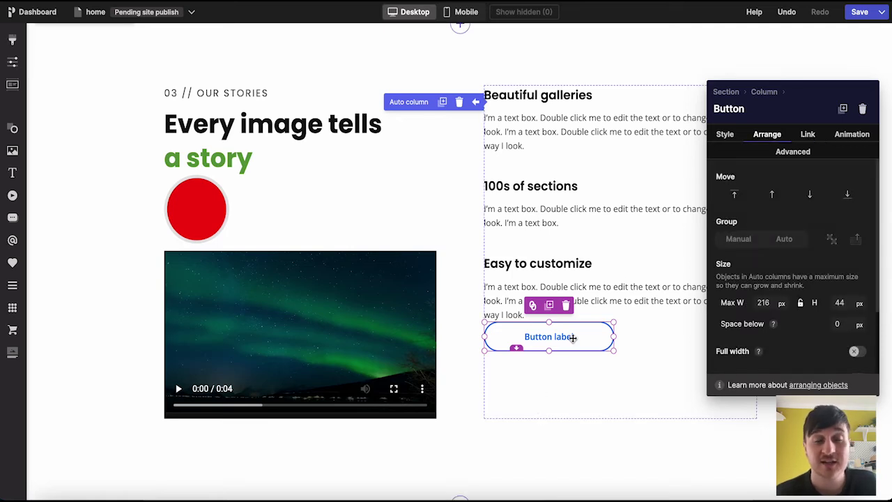
# Step: Add the Survey form below the outlined button and view its layout and arrange settings
pyautogui.click(42, 242)
pyautogui.scroll(-5, 209, 139)
pyautogui.scroll(1, 211, 110)
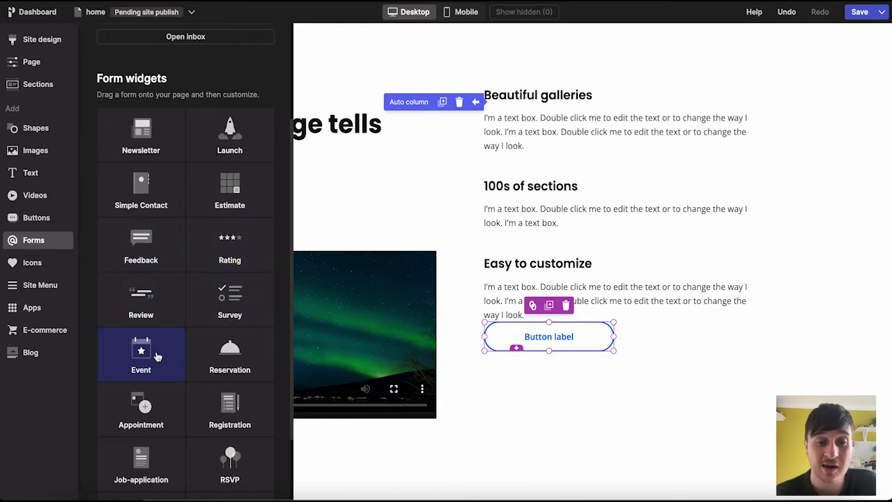
pyautogui.scroll(-2, 157, 357)
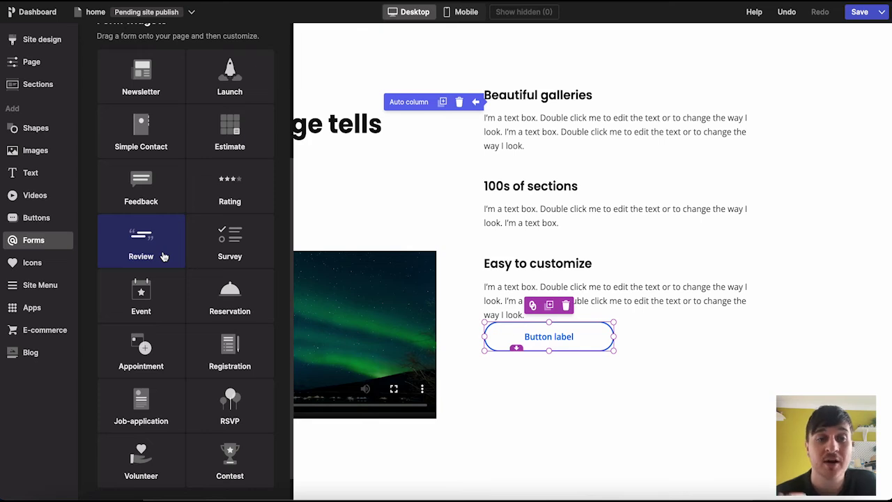
pyautogui.scroll(-1, 163, 257)
pyautogui.moveTo(226, 218); pyautogui.dragTo(673, 347)
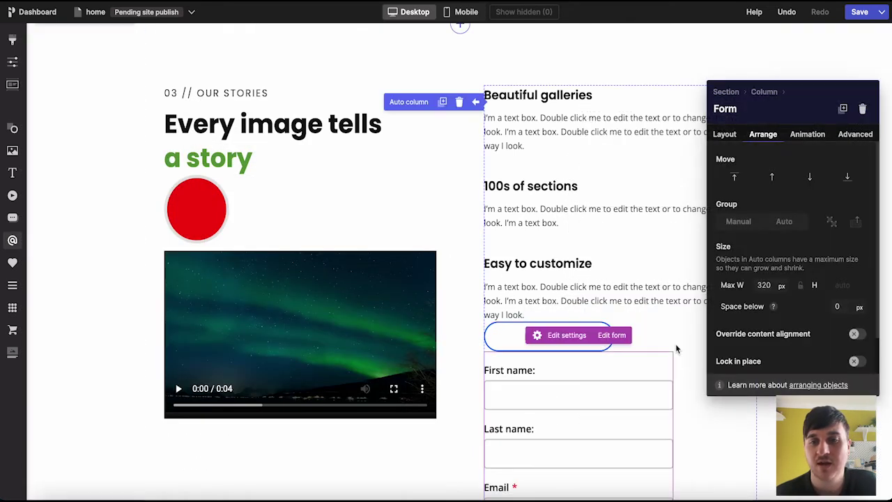
pyautogui.click(725, 135)
pyautogui.click(767, 136)
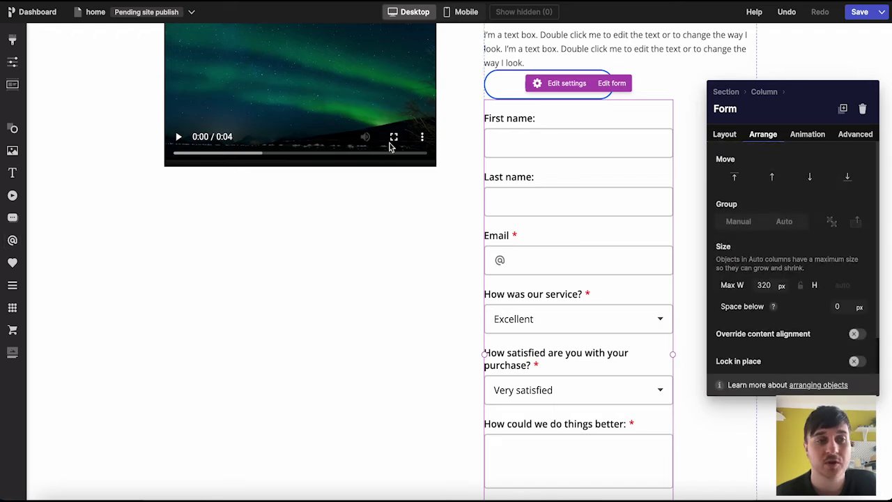
# Step: Browse the icon library and look at the site menu navigation element
pyautogui.moveTo(12, 244)
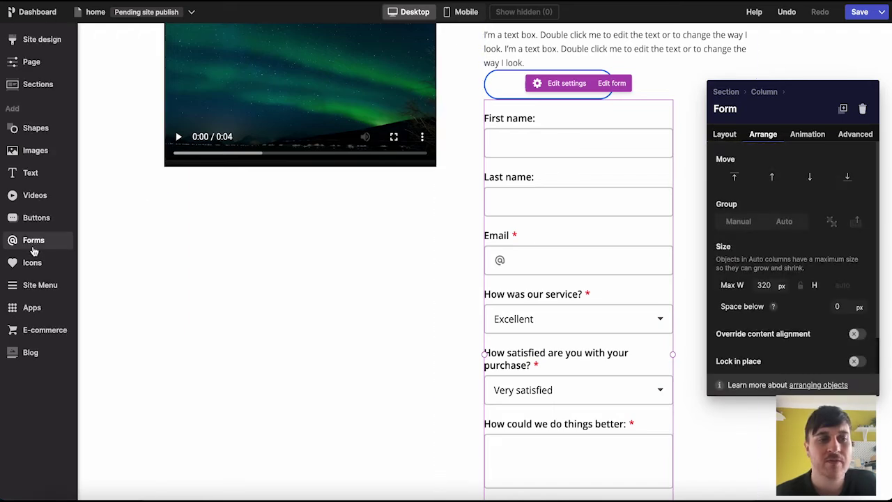
pyautogui.click(34, 265)
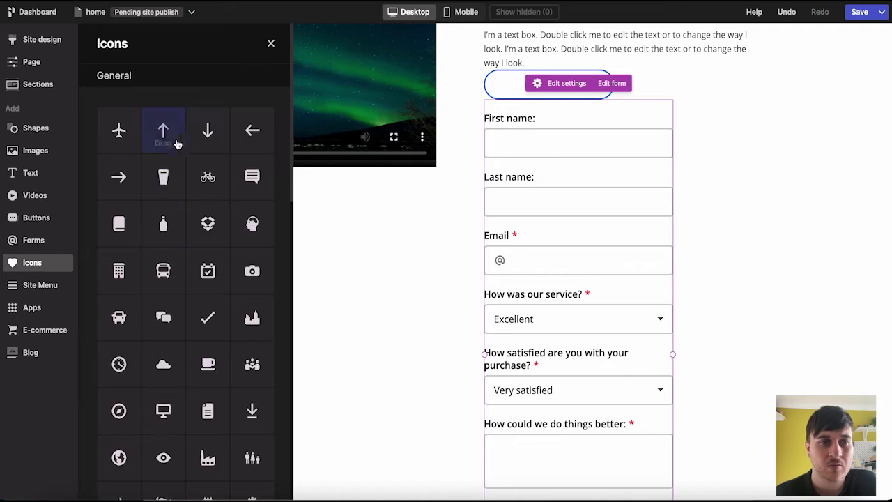
pyautogui.scroll(-4, 207, 271)
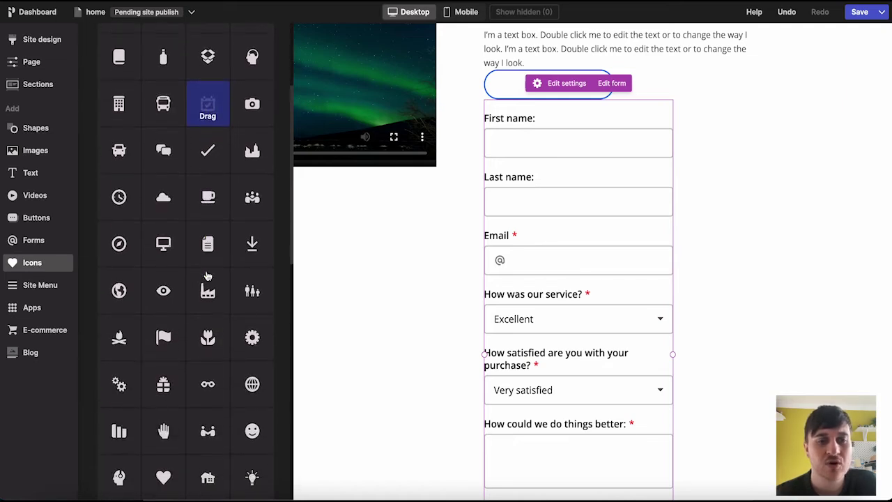
pyautogui.click(40, 286)
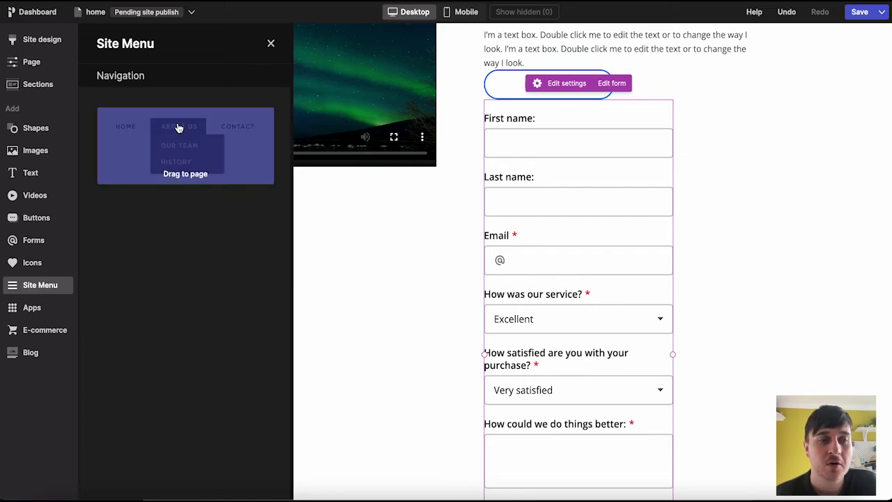
# Step: Browse the available apps, from video and social through maps, forms, e-commerce and images to the generic embed
pyautogui.click(33, 310)
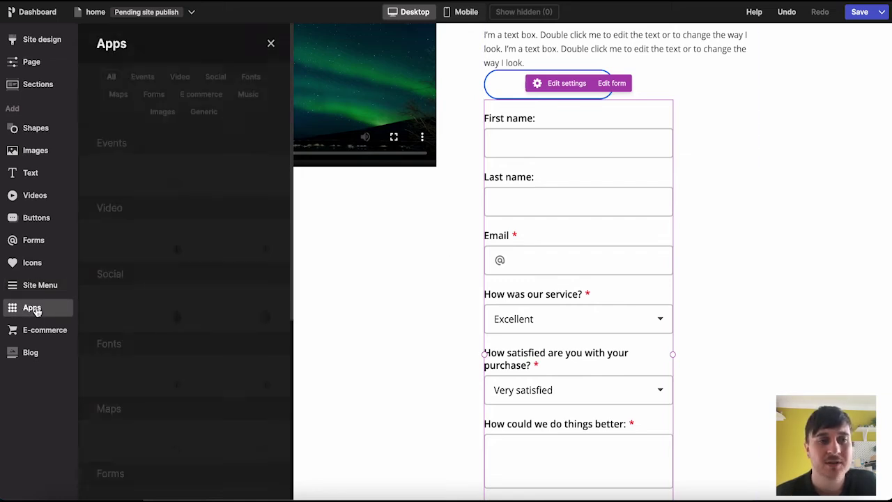
pyautogui.scroll(-3, 146, 154)
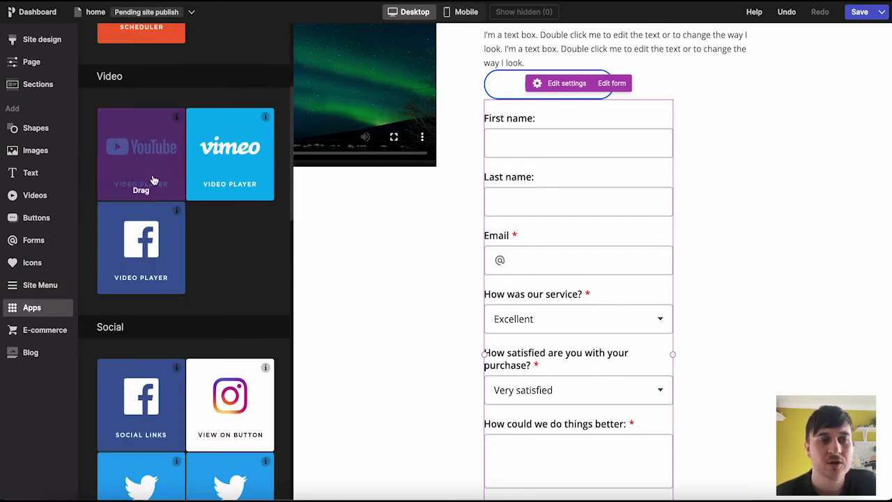
pyautogui.scroll(-3, 212, 181)
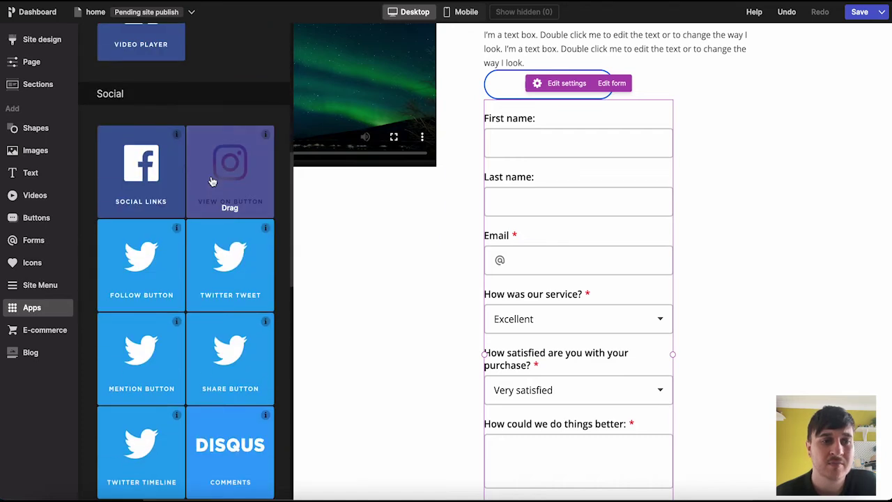
pyautogui.scroll(-3, 159, 237)
pyautogui.scroll(-10, 152, 304)
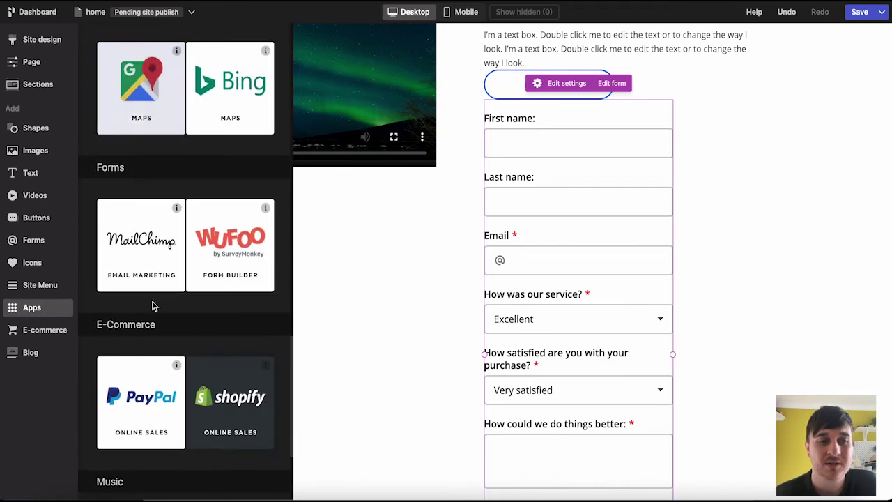
pyautogui.scroll(-3, 150, 252)
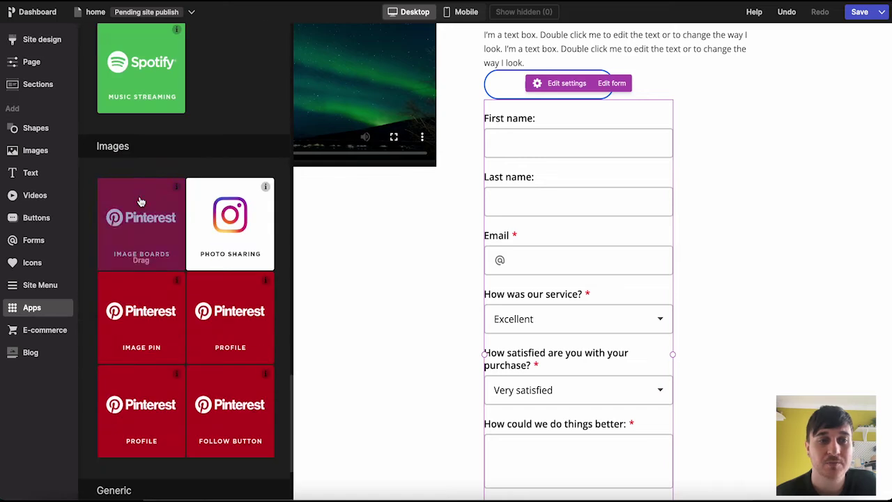
pyautogui.scroll(-2, 182, 255)
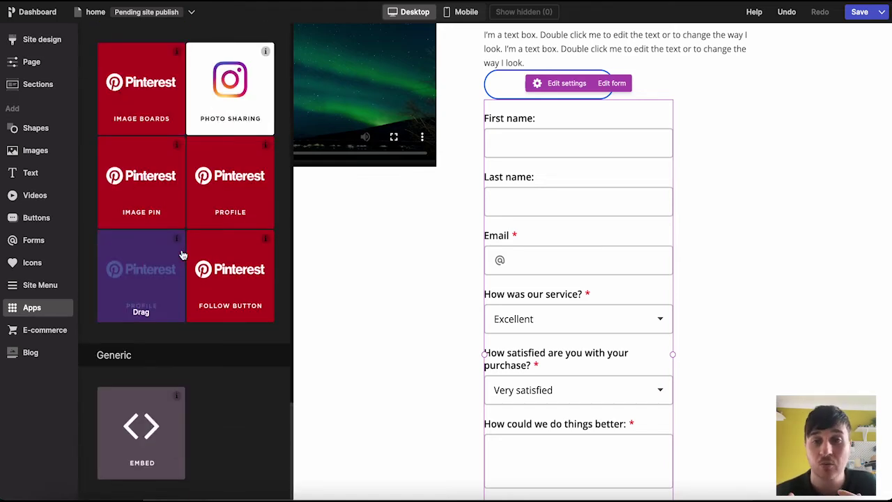
# Step: Try to add the Twitter follow button app below the northern lights video
pyautogui.scroll(15, 132, 97)
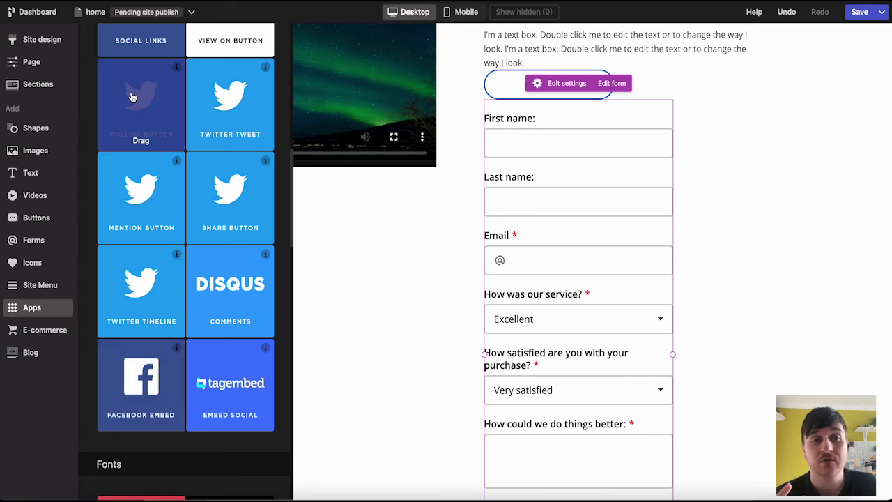
pyautogui.moveTo(132, 97); pyautogui.dragTo(328, 273)
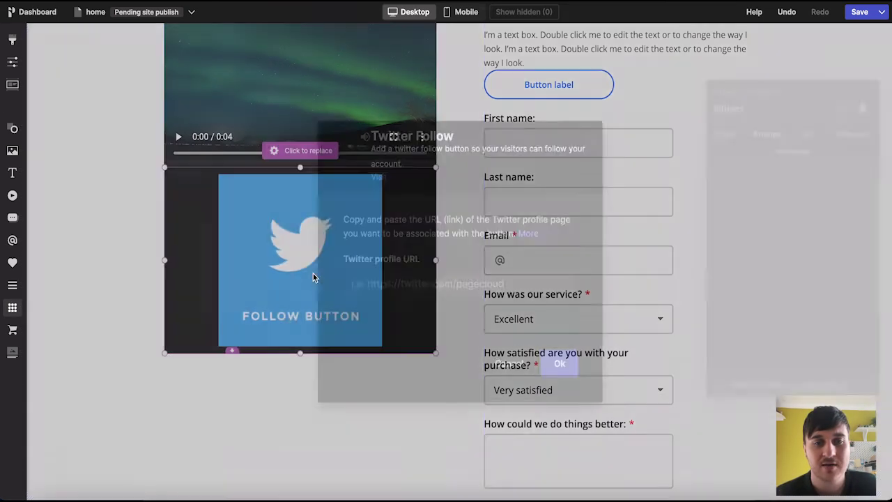
pyautogui.press('Escape')
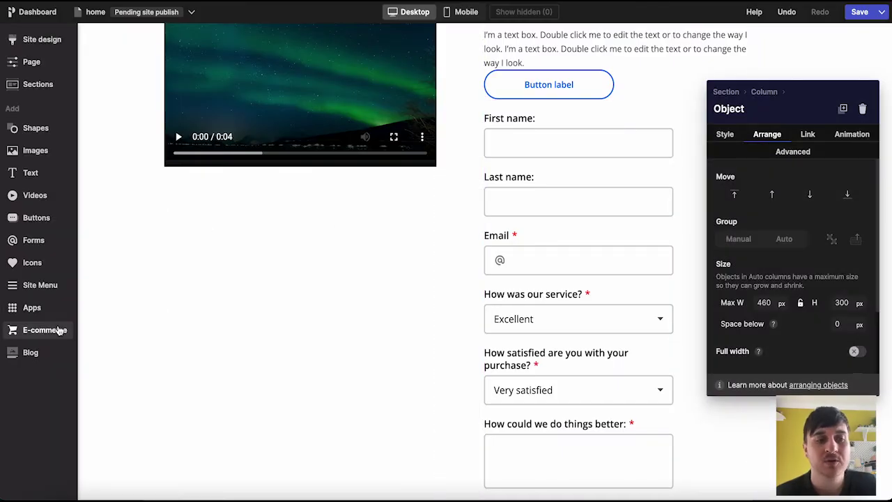
# Step: Create an e-commerce store for the site and open its store management dashboard with the sales options
pyautogui.click(58, 330)
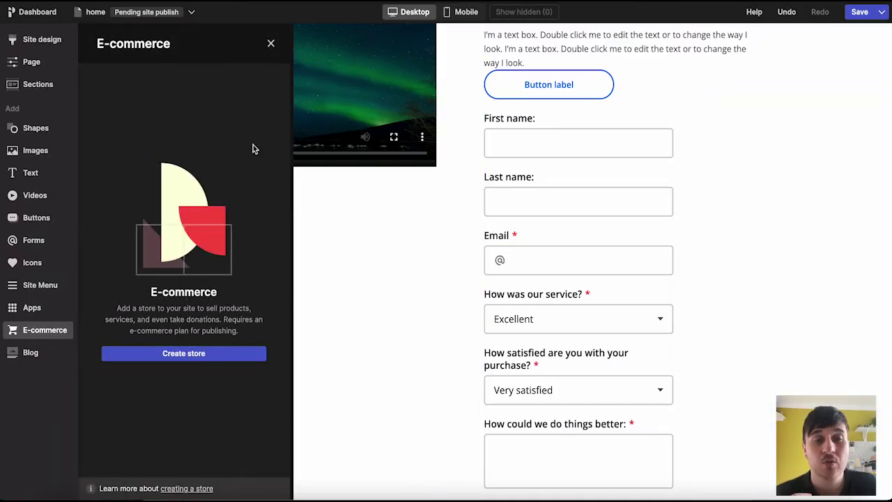
pyautogui.click(192, 354)
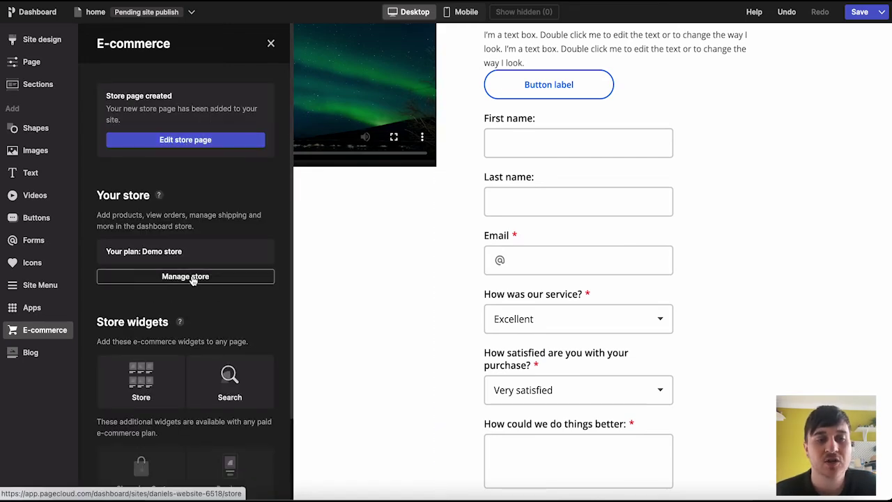
pyautogui.scroll(-2, 195, 282)
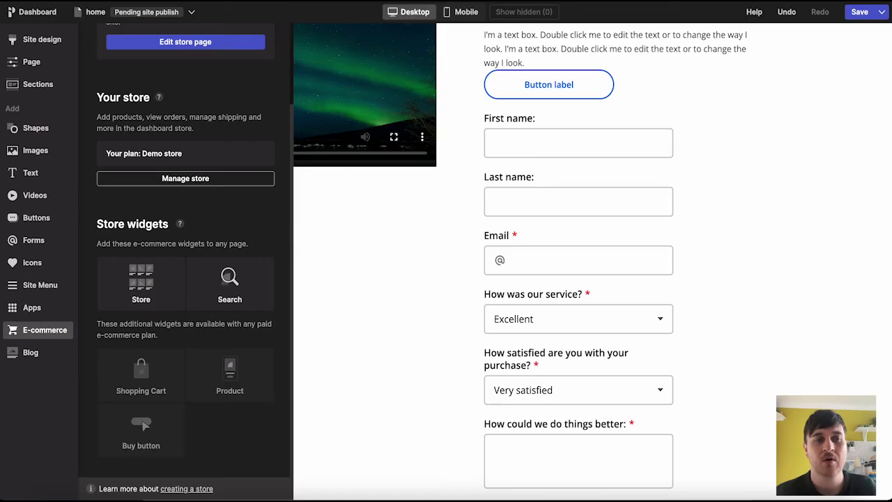
pyautogui.click(212, 183)
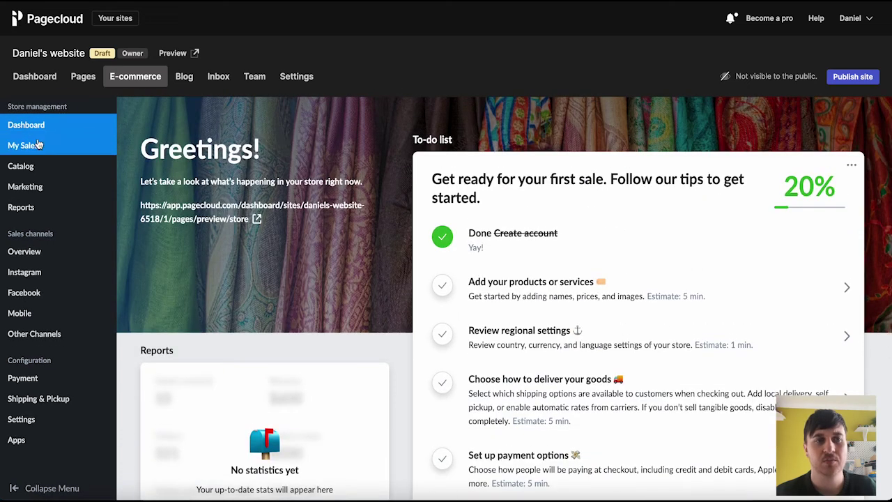
pyautogui.moveTo(42, 145)
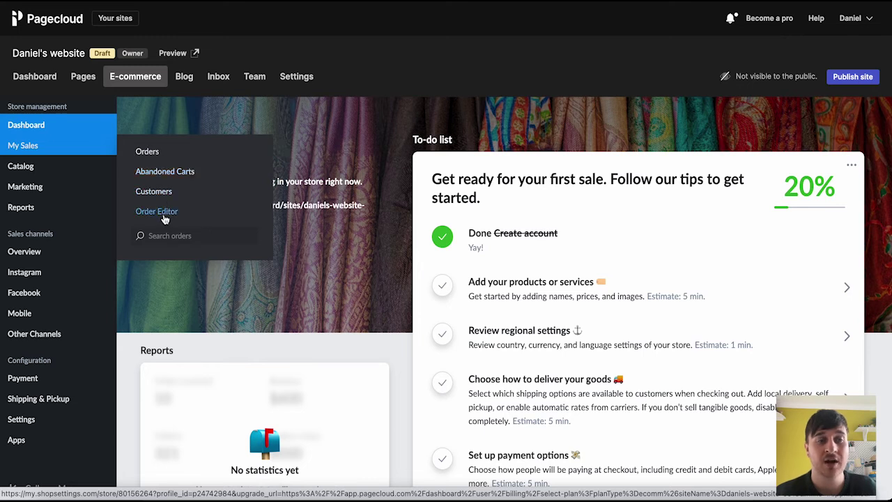
# Step: Examine the store's product catalog, its import and export options, and the actions available for the Black Dress sample product
pyautogui.click(30, 169)
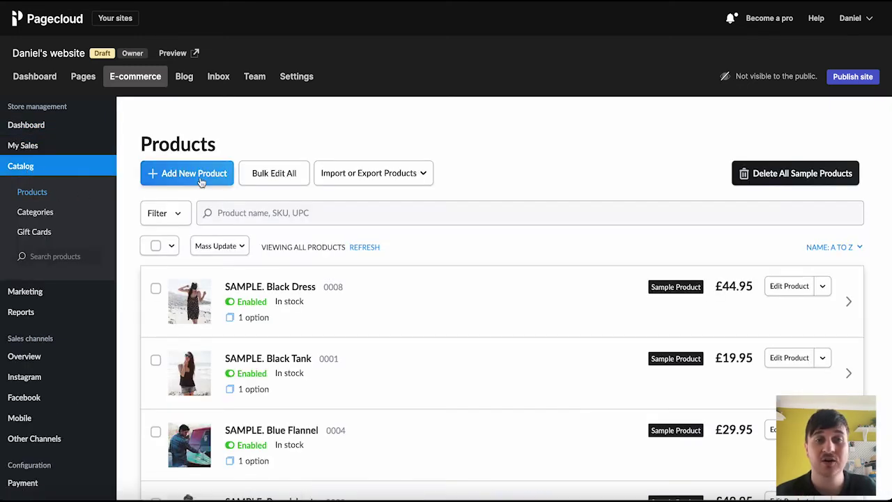
pyautogui.click(407, 178)
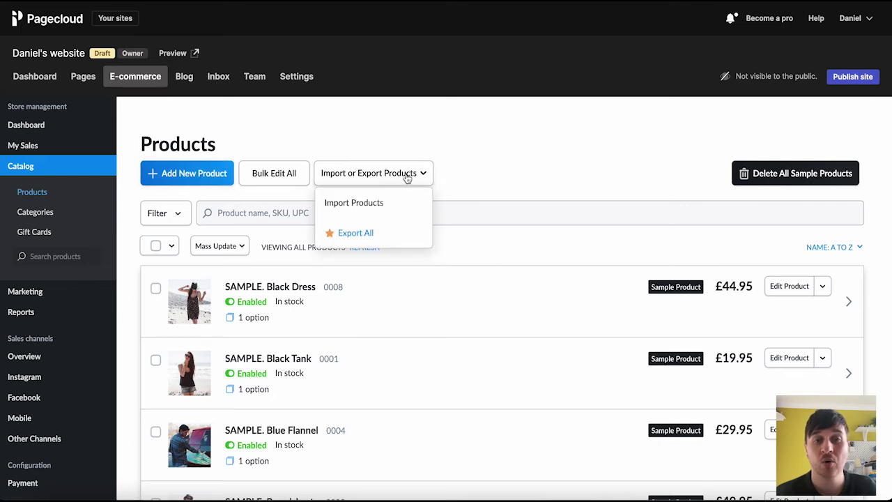
pyautogui.click(652, 175)
pyautogui.scroll(-3, 653, 174)
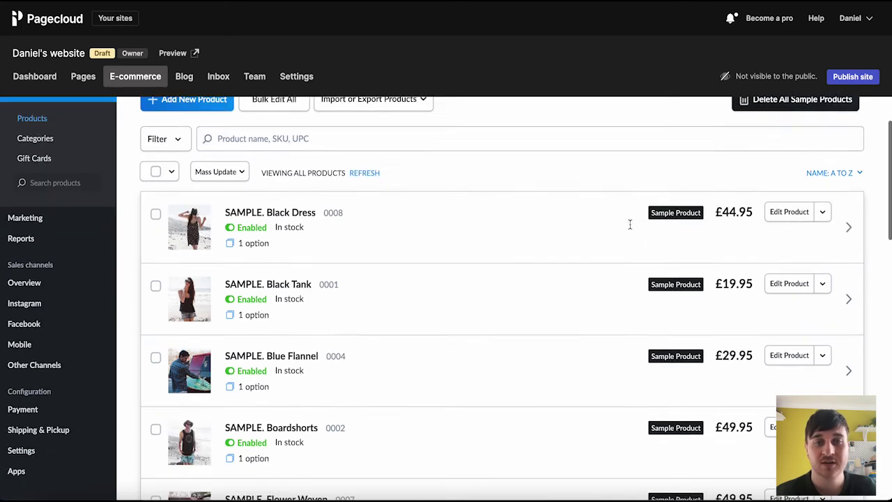
pyautogui.scroll(3, 419, 237)
pyautogui.scroll(-1, 419, 240)
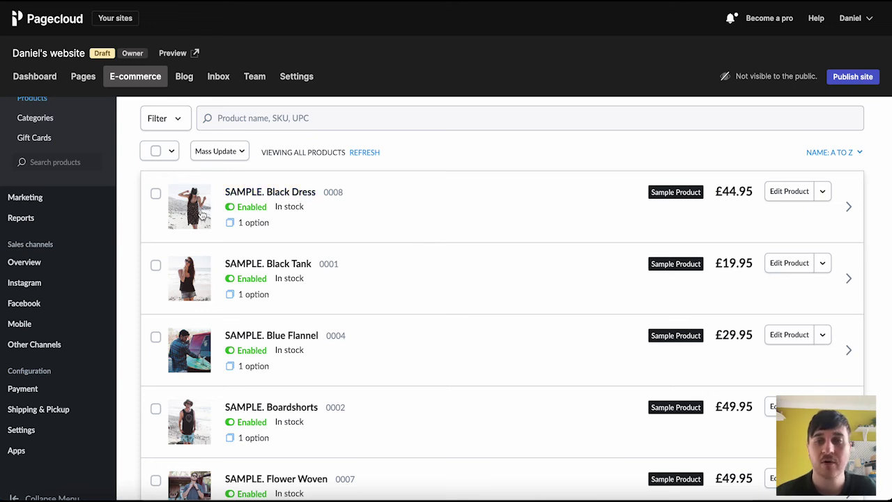
pyautogui.click(823, 195)
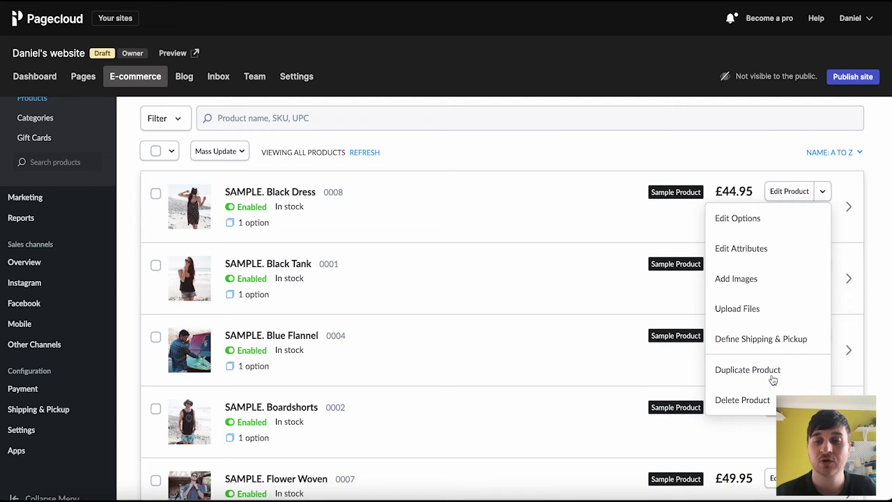
pyautogui.scroll(1, 54, 179)
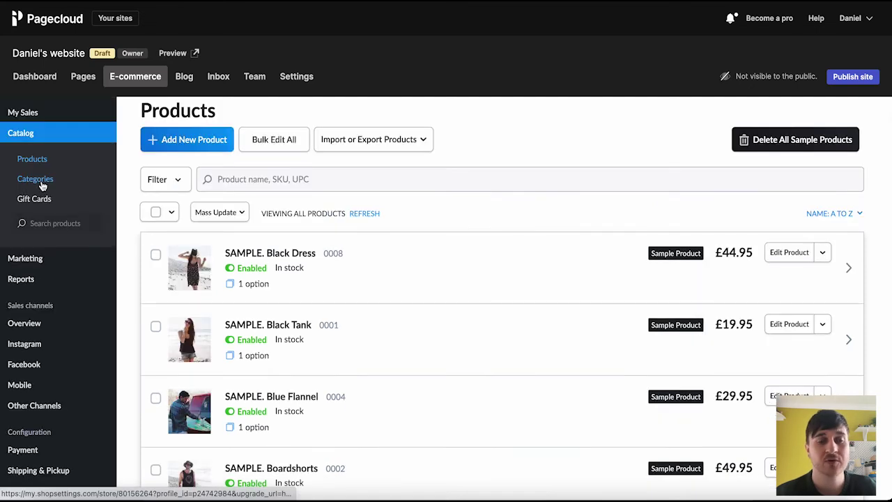
# Step: Look through the catalog's category management and gift card pages
pyautogui.click(38, 182)
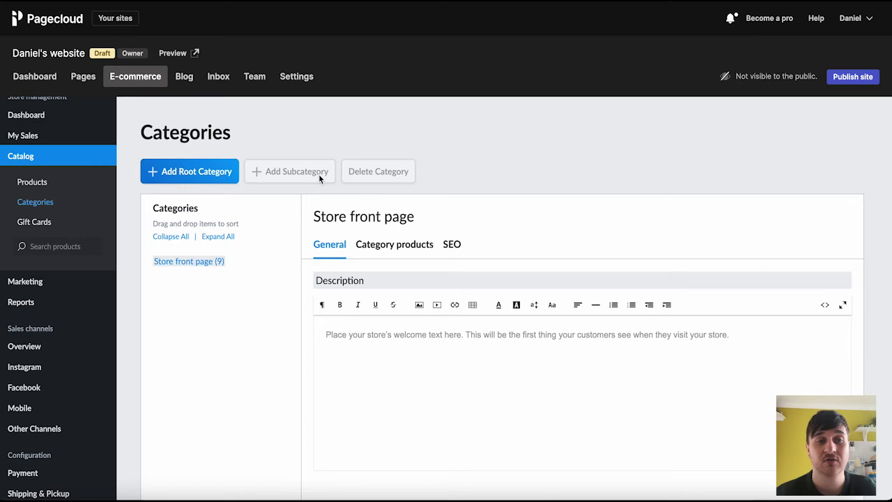
pyautogui.click(31, 223)
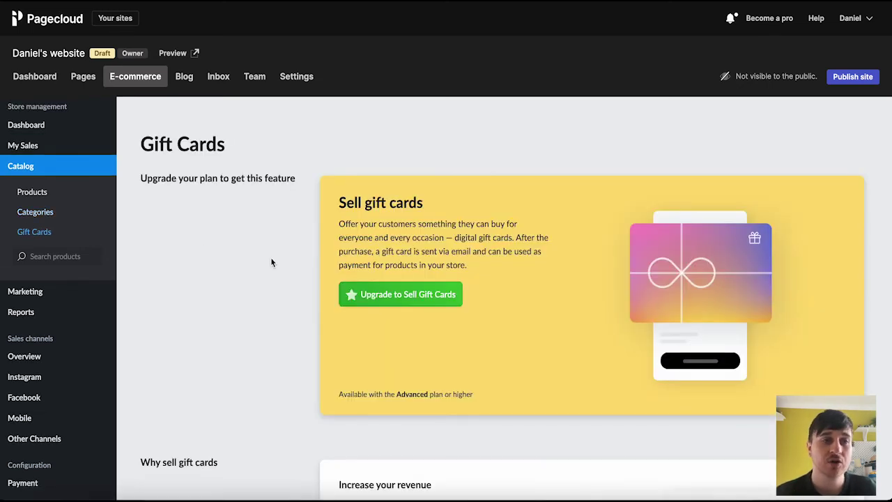
pyautogui.scroll(-2, 272, 262)
# Step: Look through the store's marketing options, the reports and analytics page, and the sales channels overview
pyautogui.moveTo(72, 291)
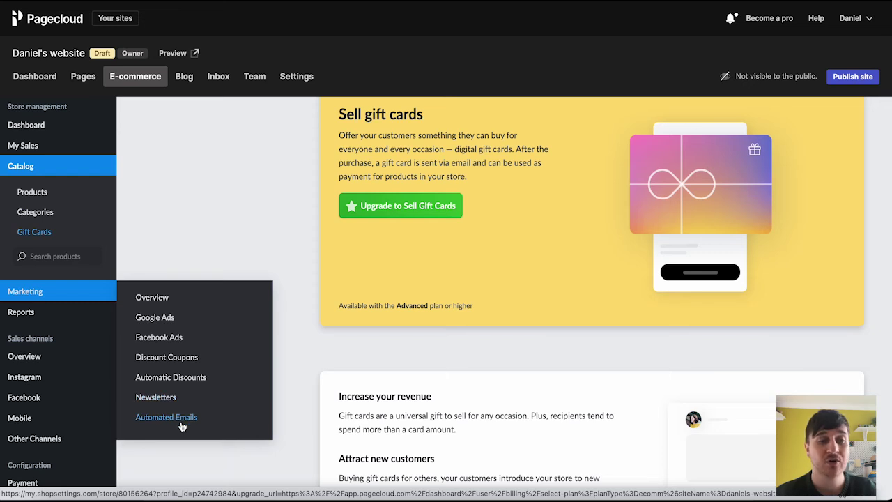
pyautogui.click(73, 316)
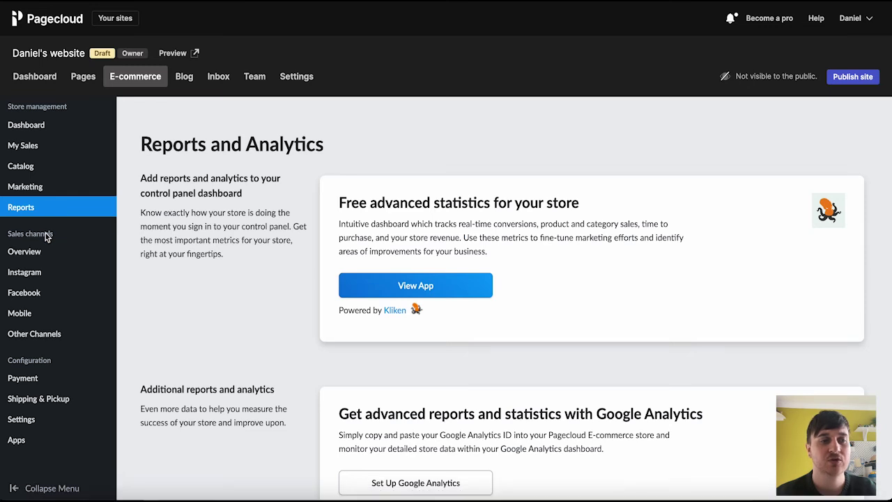
pyautogui.click(31, 256)
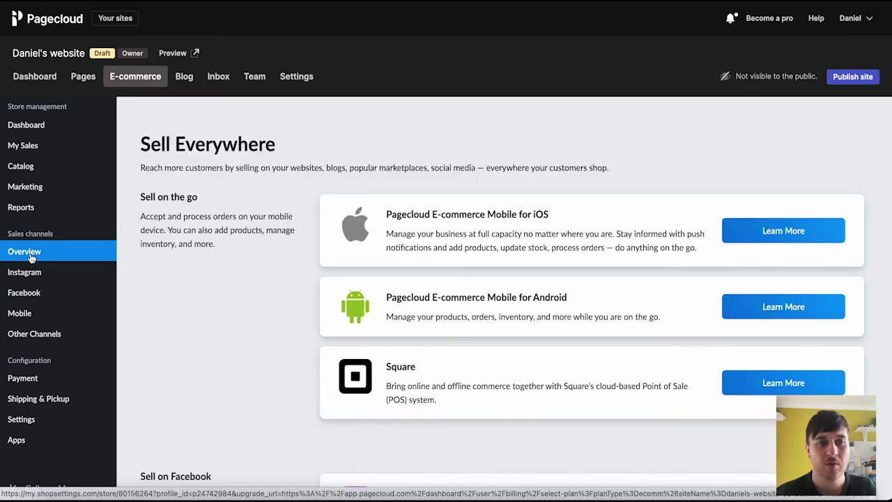
# Step: Look through the Instagram, Facebook, mobile and other sales channel pages, and the store's configuration entries
pyautogui.click(38, 272)
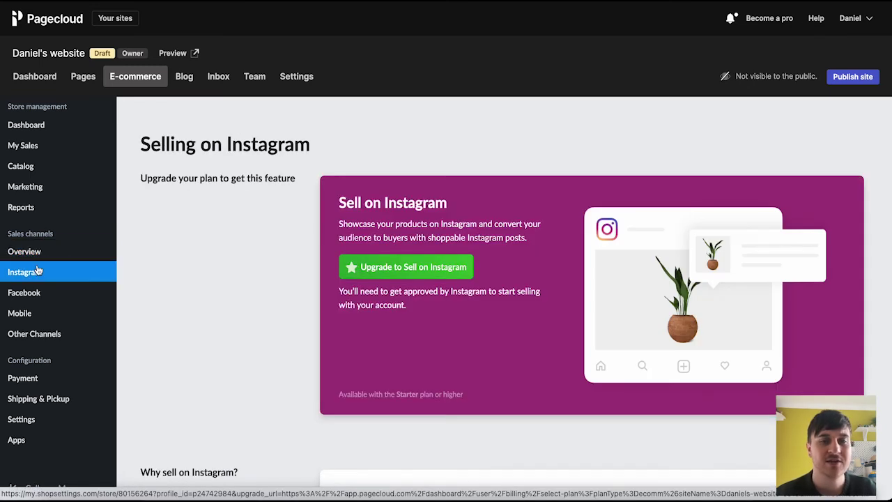
pyautogui.click(40, 294)
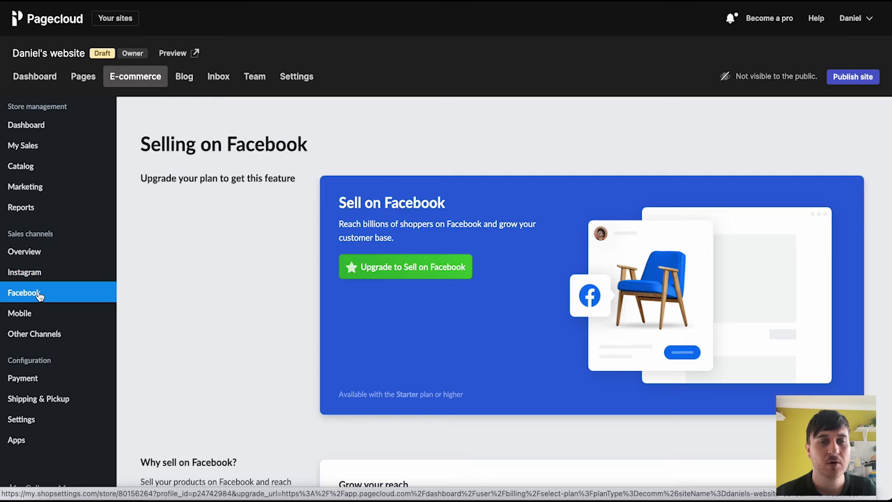
pyautogui.click(35, 313)
pyautogui.click(57, 334)
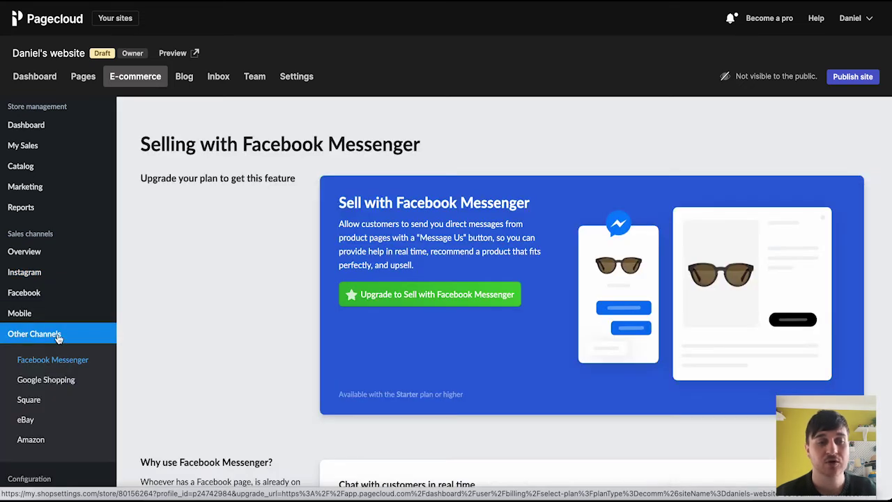
pyautogui.scroll(-1, 57, 338)
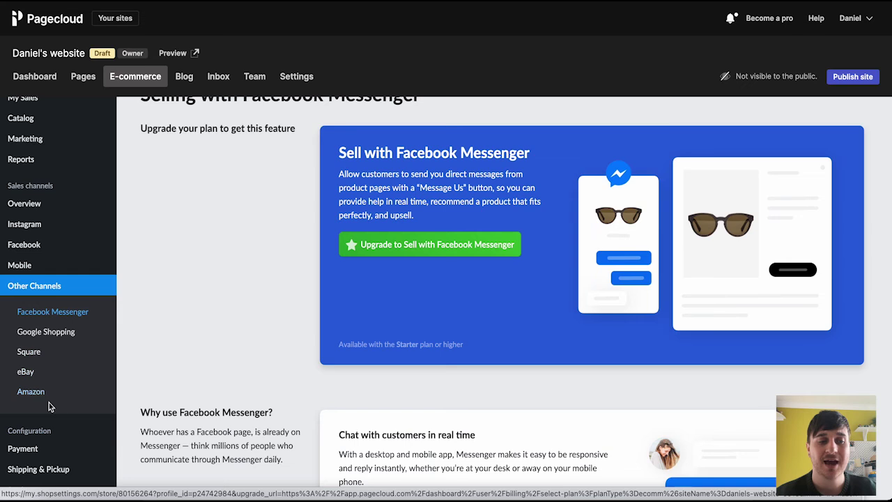
pyautogui.scroll(-2, 33, 387)
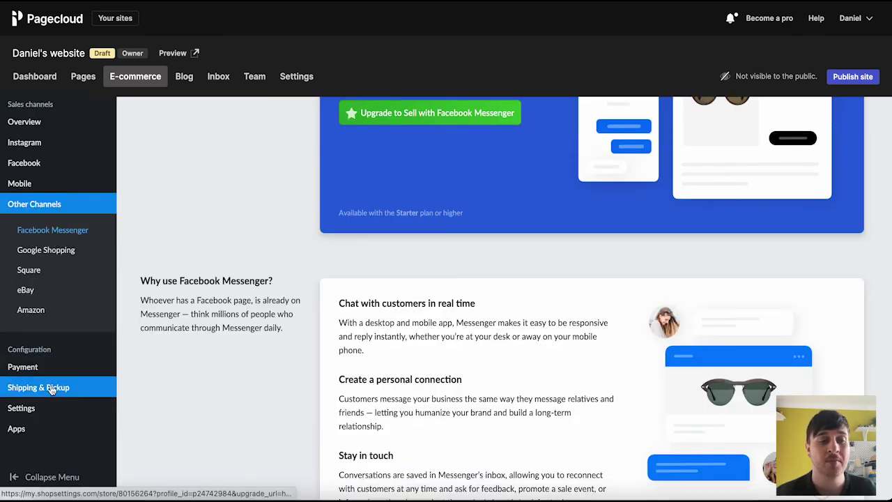
pyautogui.moveTo(41, 434)
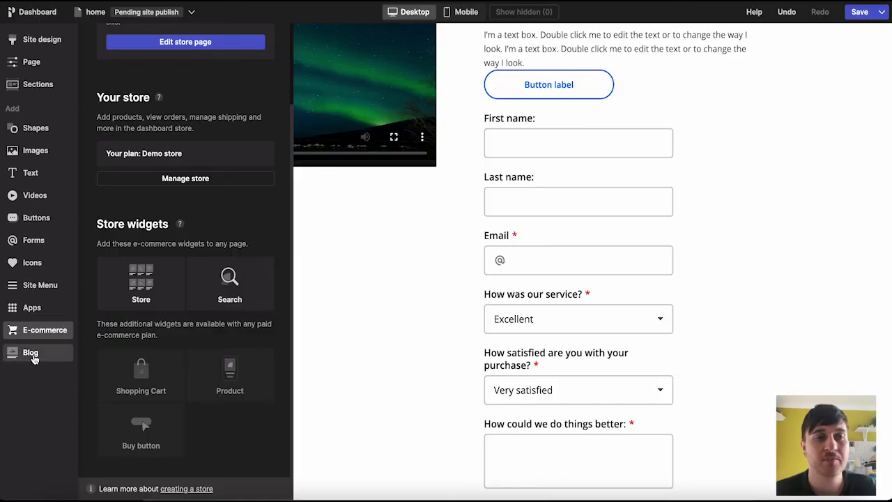
# Step: Leave the page editor to start writing a blog post, and view the post's settings and SEO options
pyautogui.click(32, 354)
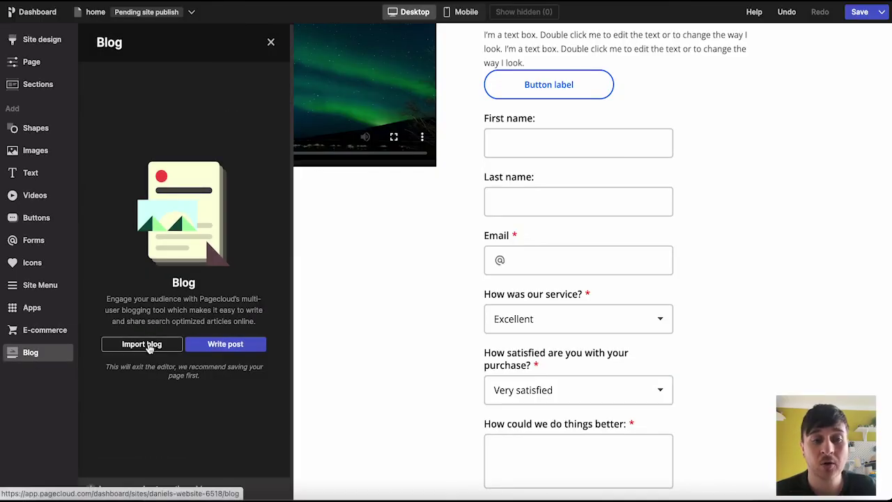
pyautogui.click(241, 343)
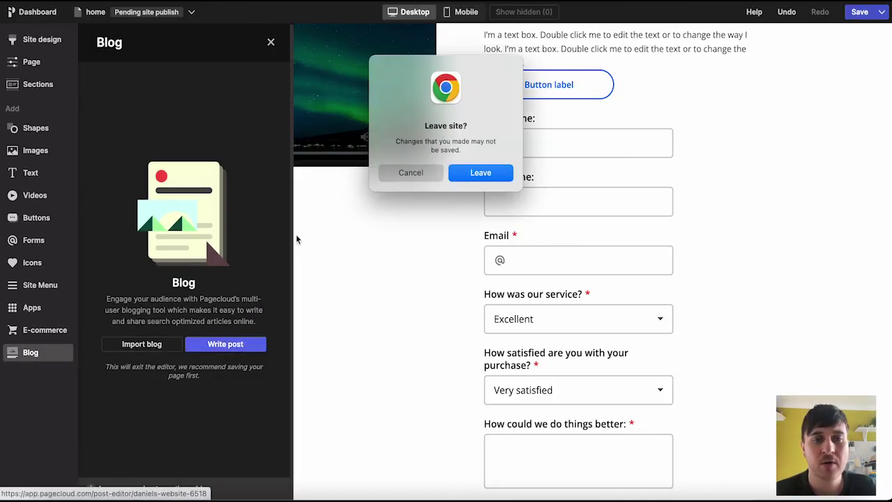
pyautogui.click(457, 173)
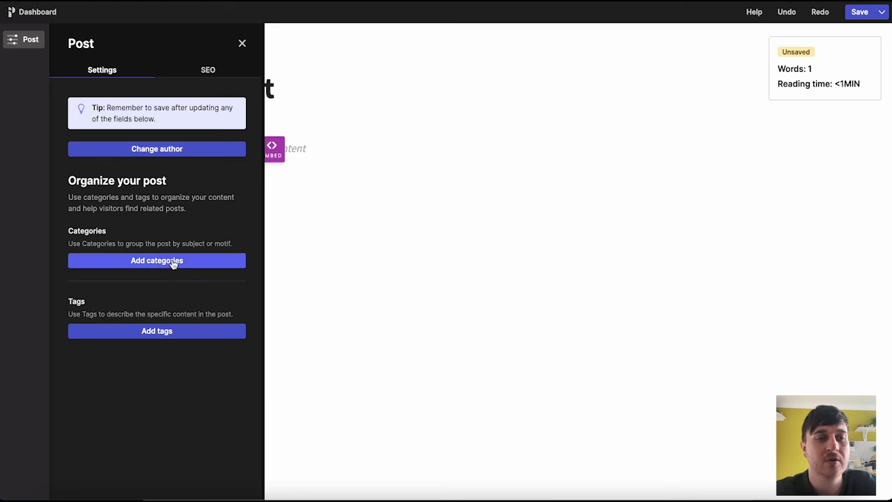
pyautogui.click(213, 74)
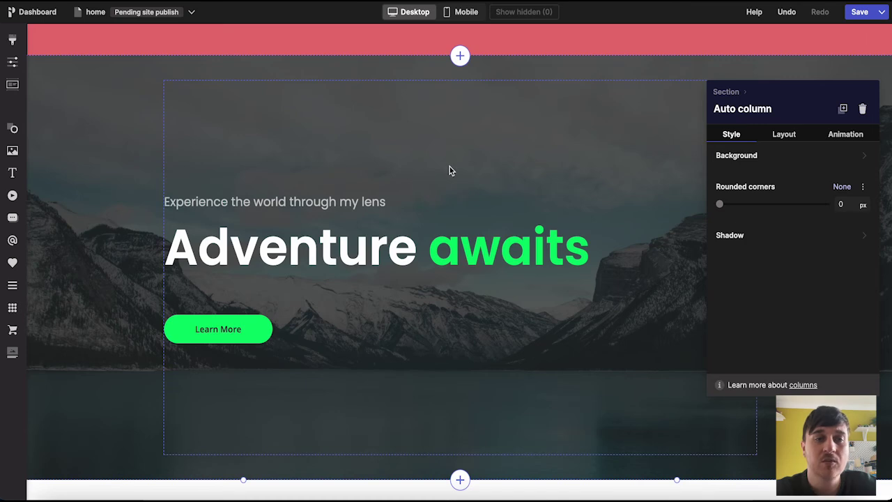
# Step: Examine the home page in the mobile layout and return to the desktop layout
pyautogui.click(466, 15)
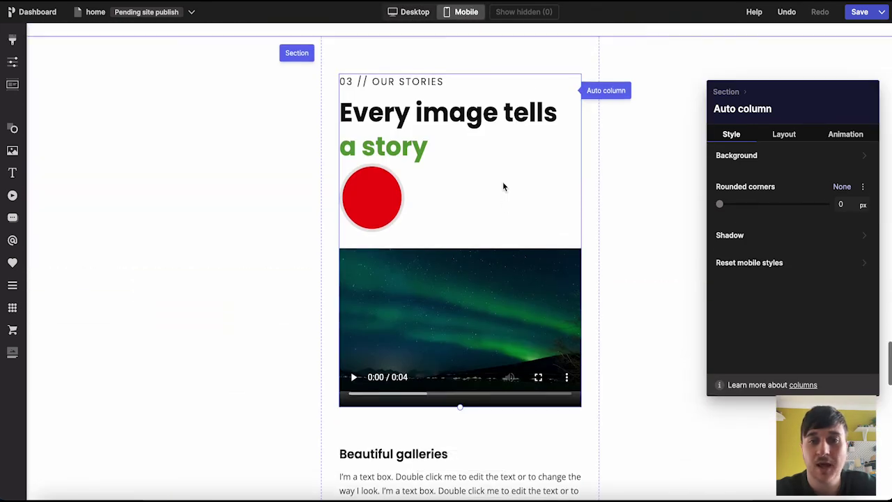
pyautogui.scroll(15, 503, 187)
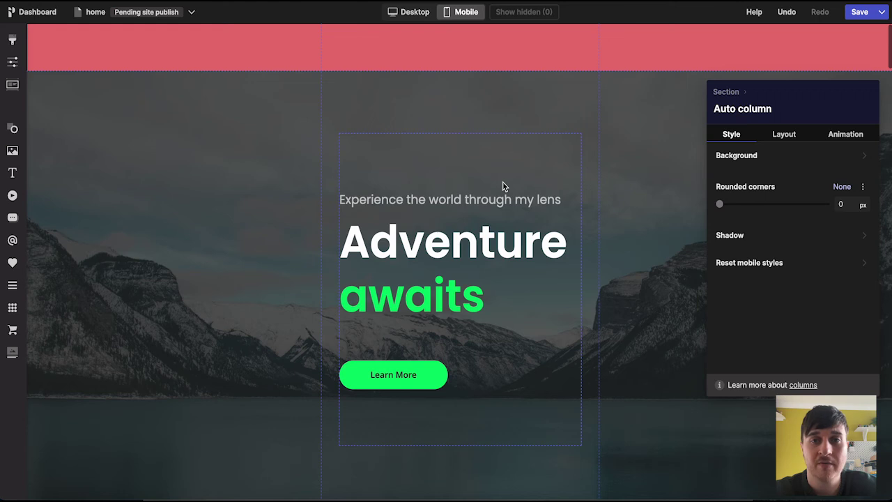
pyautogui.click(409, 11)
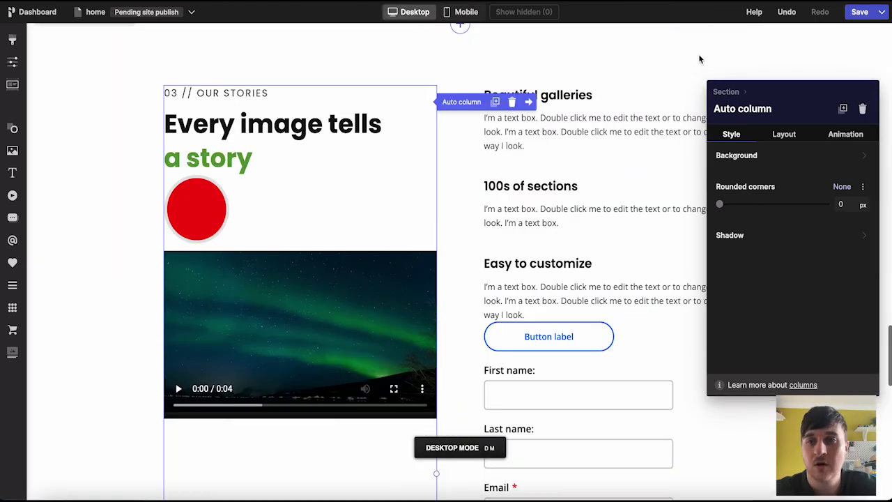
# Step: Save the home page and return to the site dashboard
pyautogui.click(882, 12)
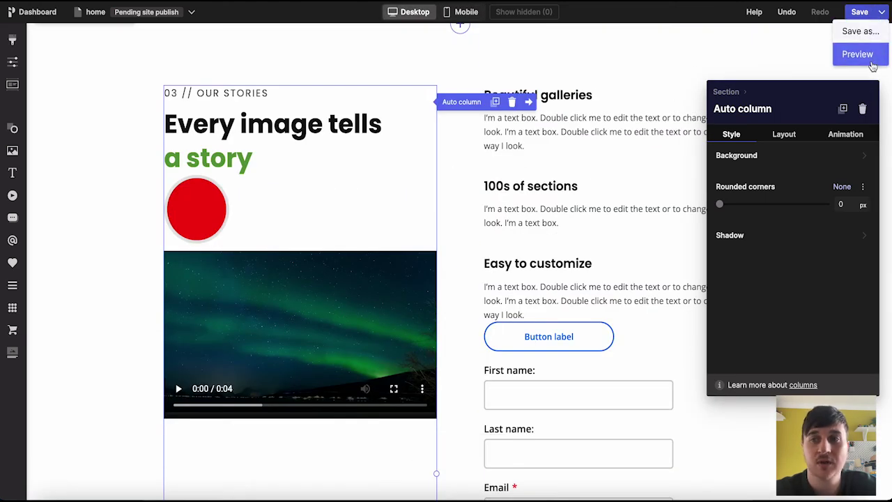
pyautogui.click(859, 12)
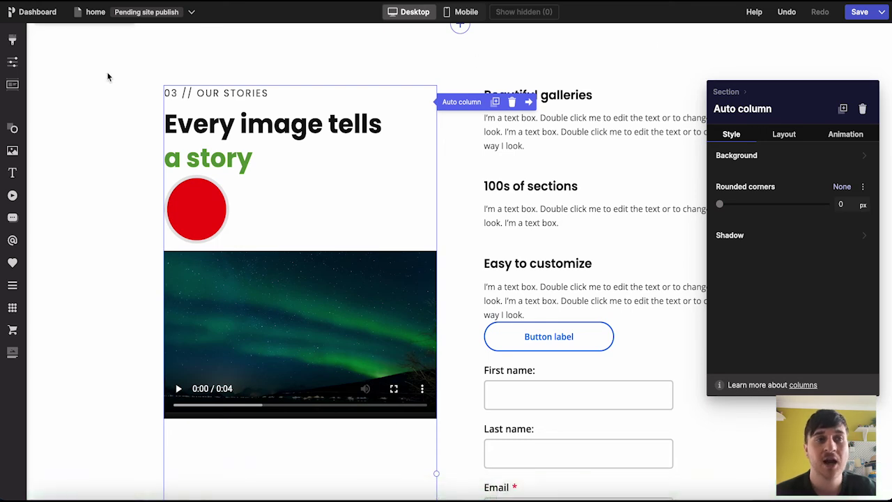
pyautogui.click(48, 13)
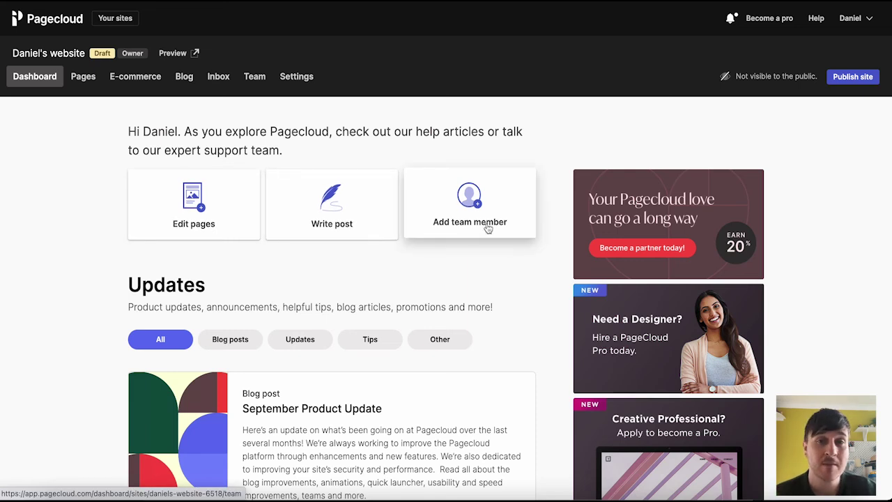
# Step: Look through the dashboard updates, the site's page list, the blog posts section and the forms inbox
pyautogui.scroll(-2, 163, 127)
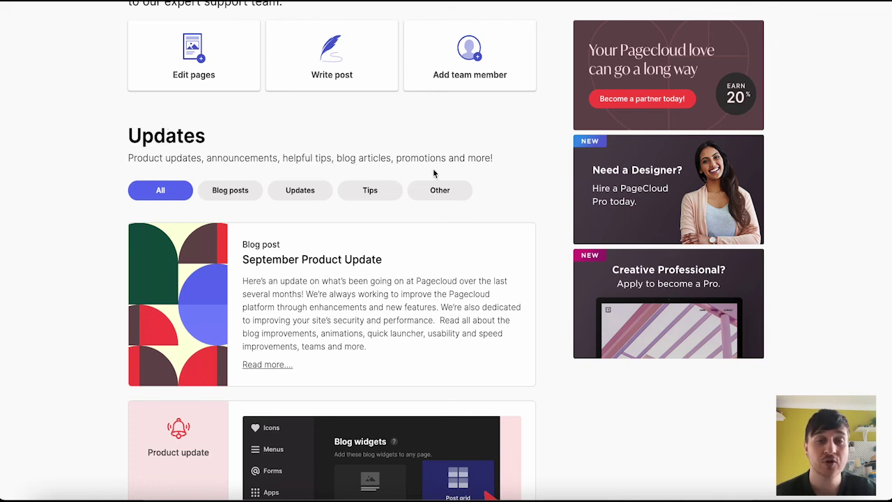
pyautogui.scroll(-5, 434, 171)
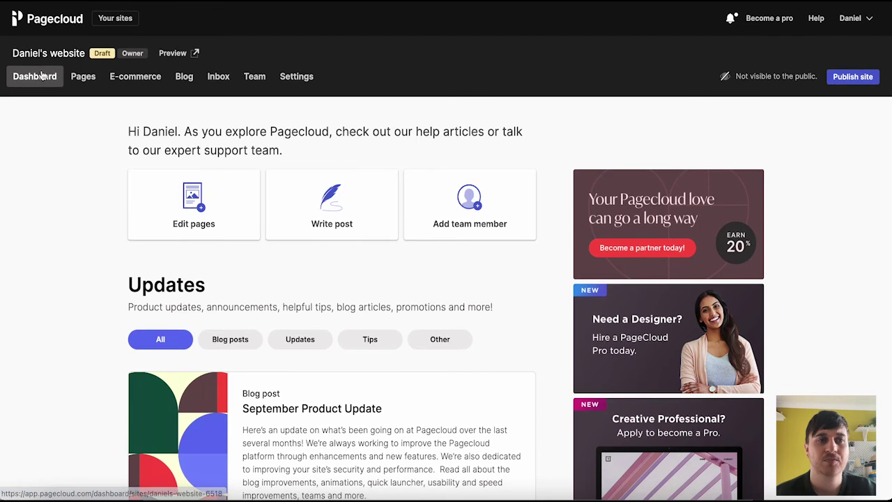
pyautogui.click(81, 79)
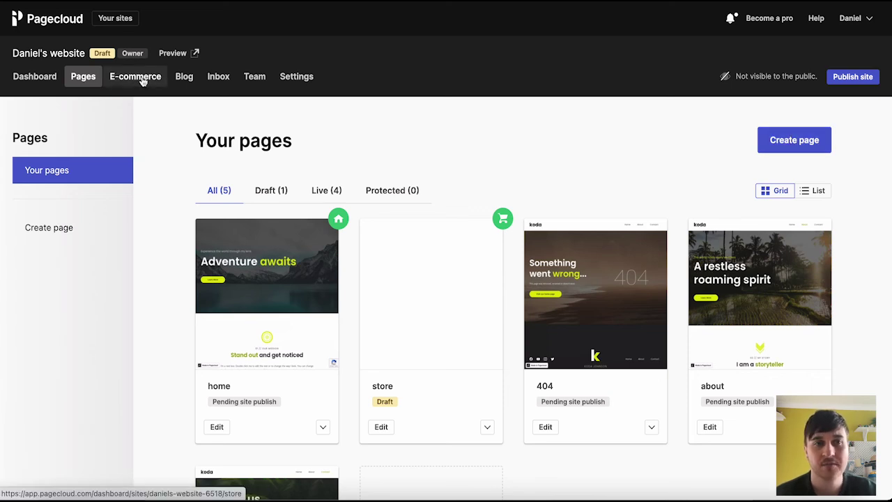
pyautogui.click(185, 78)
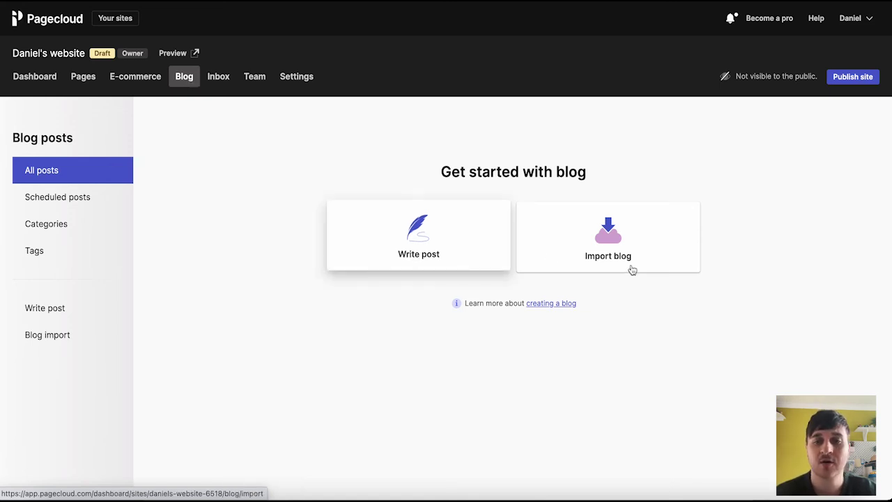
pyautogui.click(218, 77)
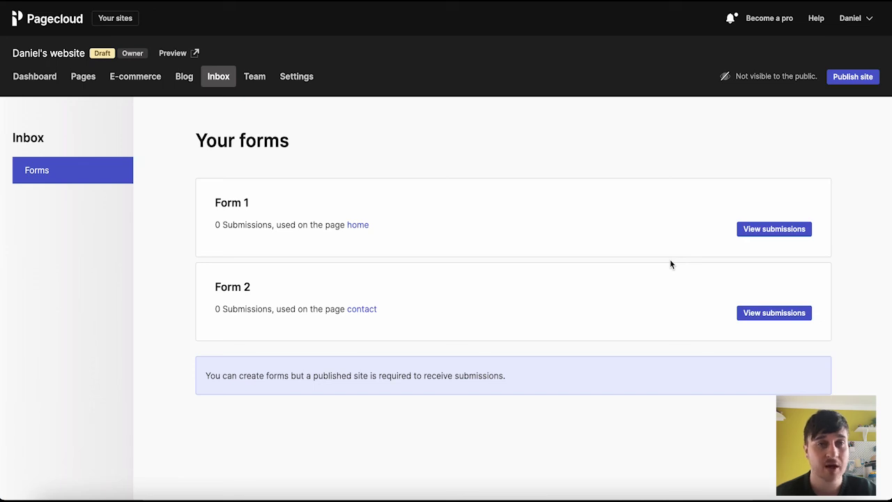
# Step: Open the form for adding a team member and examine the Editor, Site Admin and Blog Editor roles
pyautogui.click(255, 77)
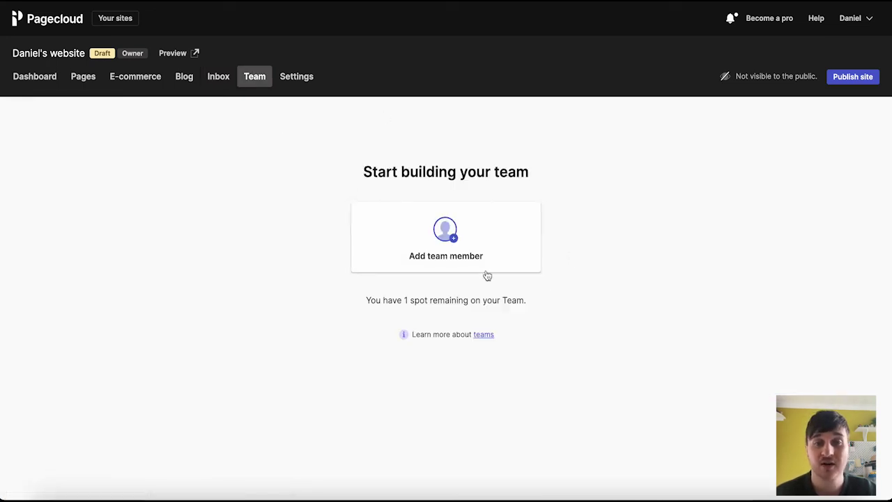
pyautogui.click(451, 240)
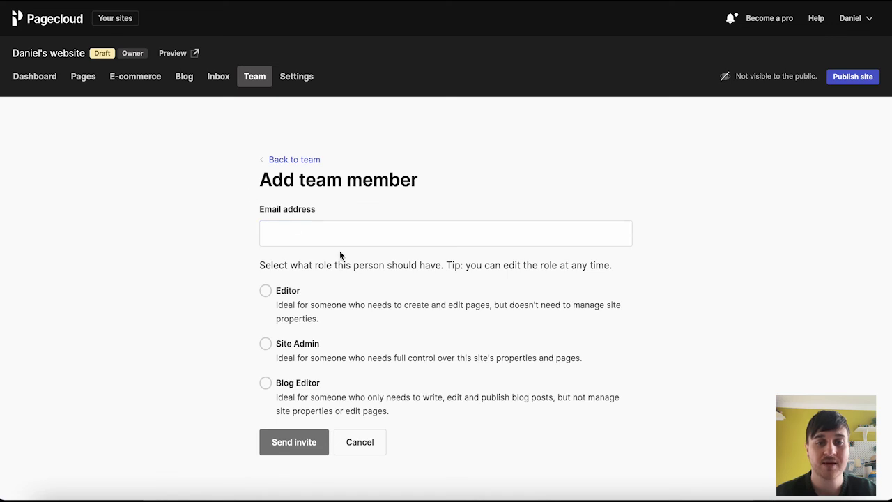
pyautogui.scroll(-1, 339, 251)
pyautogui.click(267, 266)
pyautogui.click(264, 319)
pyautogui.click(264, 319)
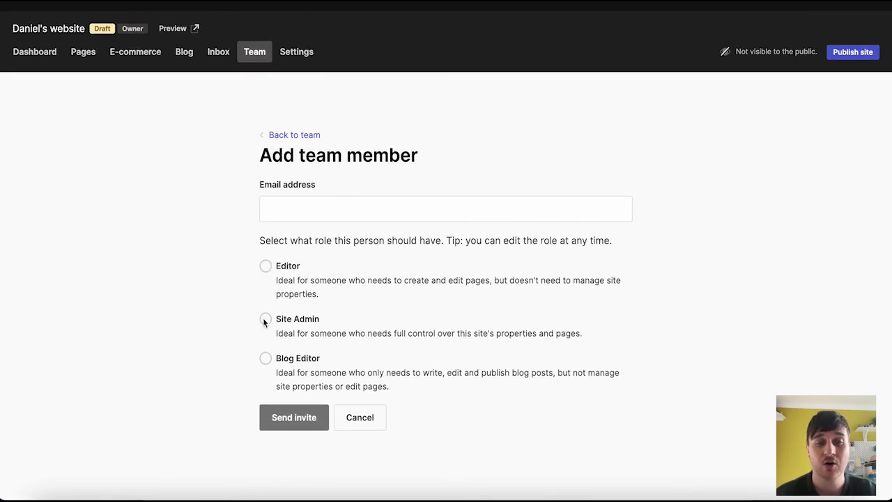
# Step: Open the site's general settings
pyautogui.click(295, 53)
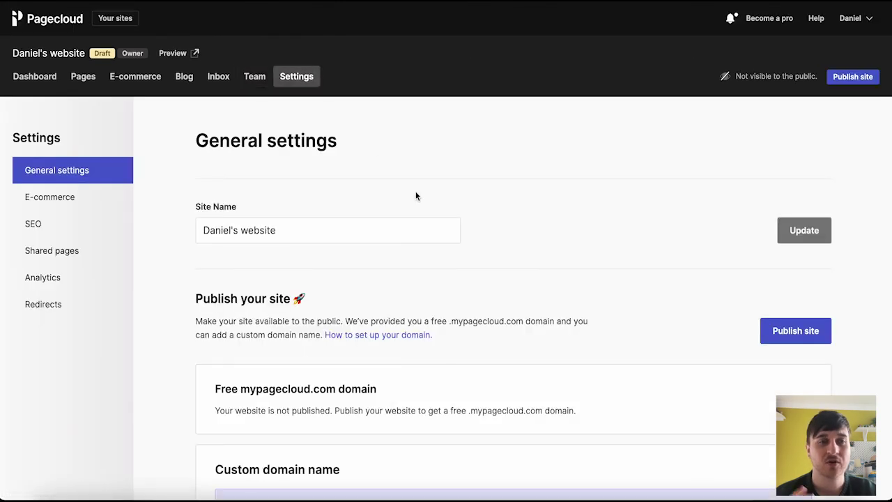